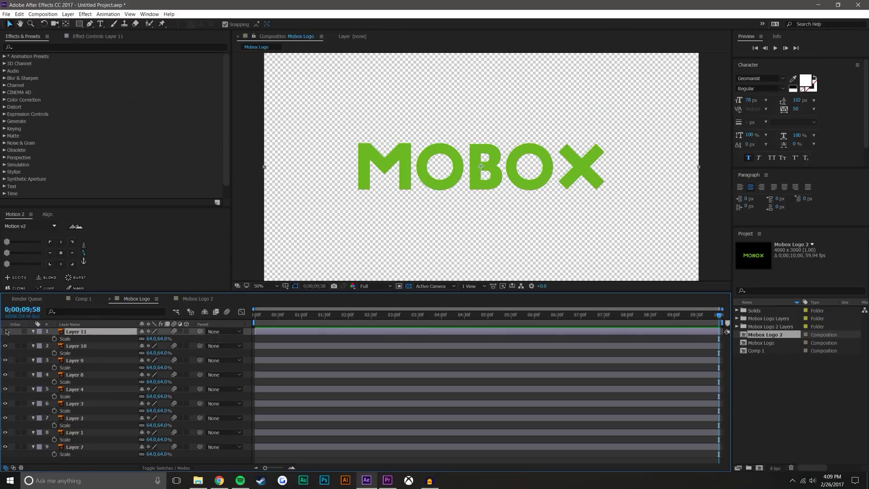
Select the M letter layers in Mobox Logo, reveal their keyframes and move to frame 30
left_click(37, 347)
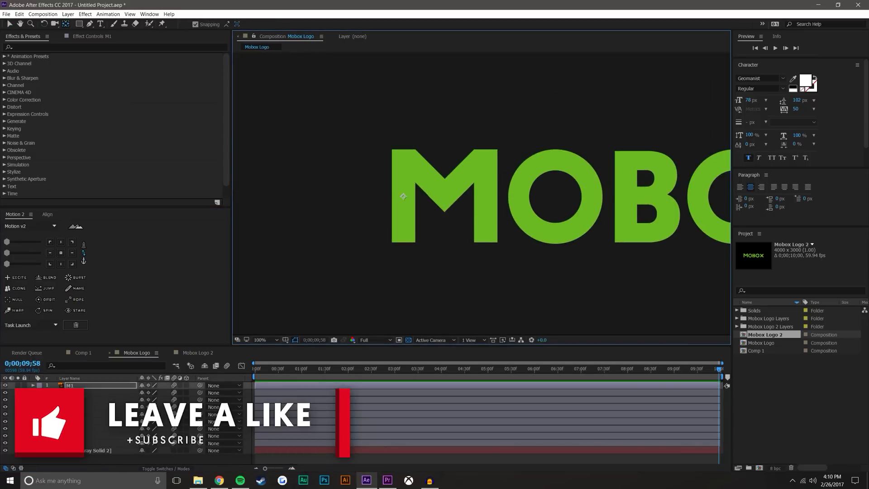
key("u")
mouse_move(302, 375)
left_mouse_down()
mouse_move(279, 376)
mouse_move(372, 329)
left_mouse_up()
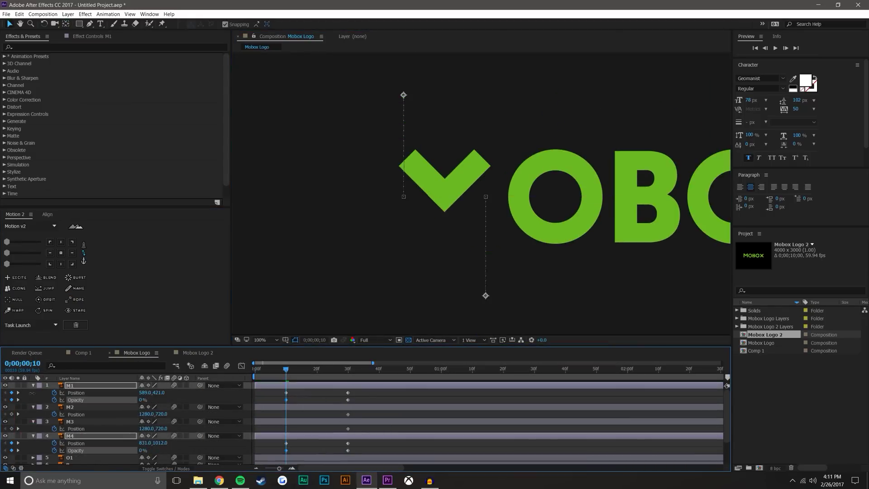
Add a rotation keyframe to the M3 piece at +134.8° and preview it
key("space")
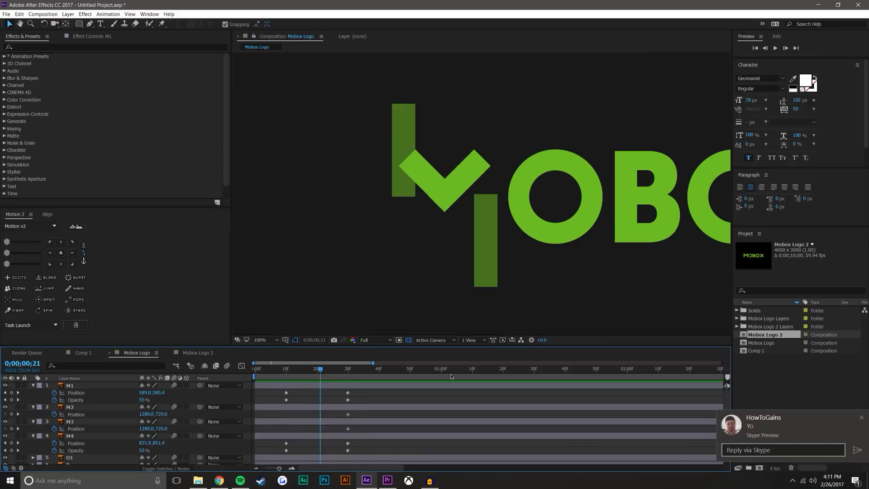
left_click(71, 408)
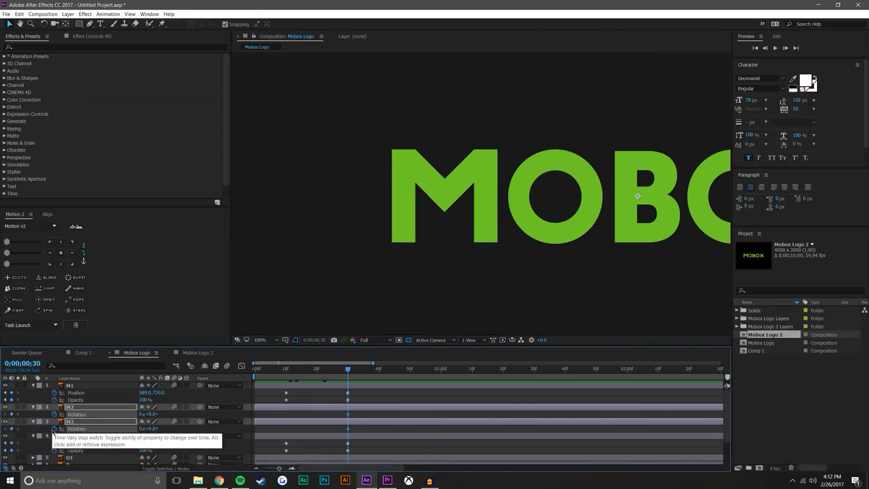
key("u")
key("j")
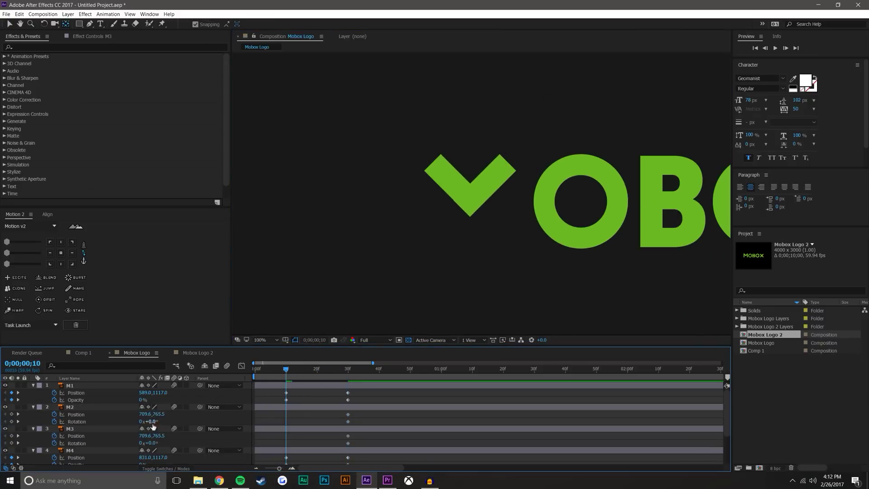
key("ctrl+apostrophe")
key("period")
left_click_drag(149, 443, 163, 444)
key("space")
key("space")
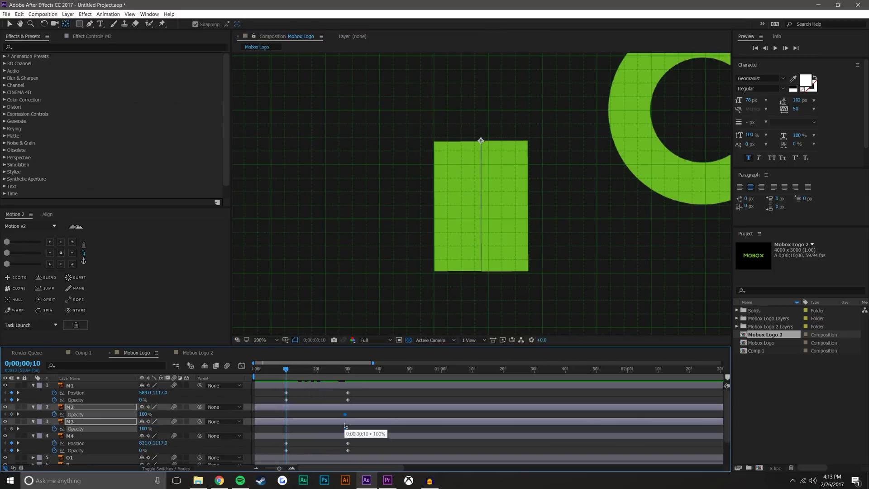
Set the Motion 2 Opacity Bounce to 20 and preview all four M pieces together
left_click(776, 48)
left_click(776, 48)
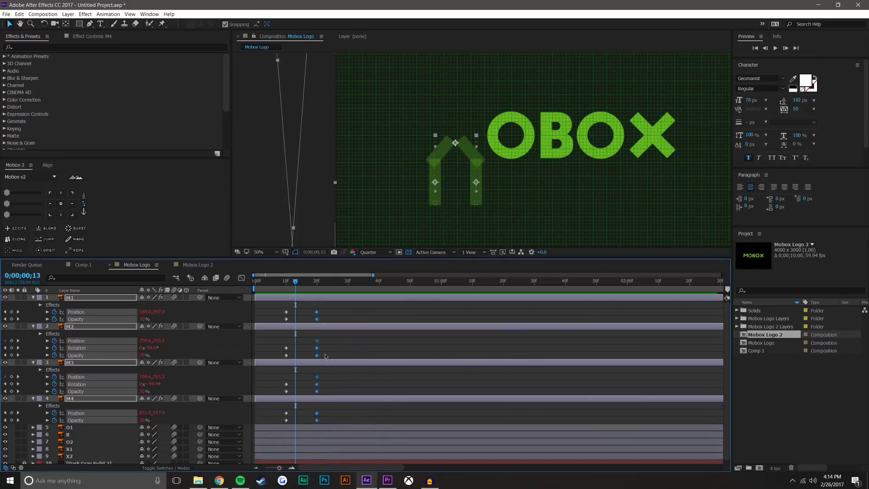
key("Return")
key("ctrl+Down")
key("ctrl+Down")
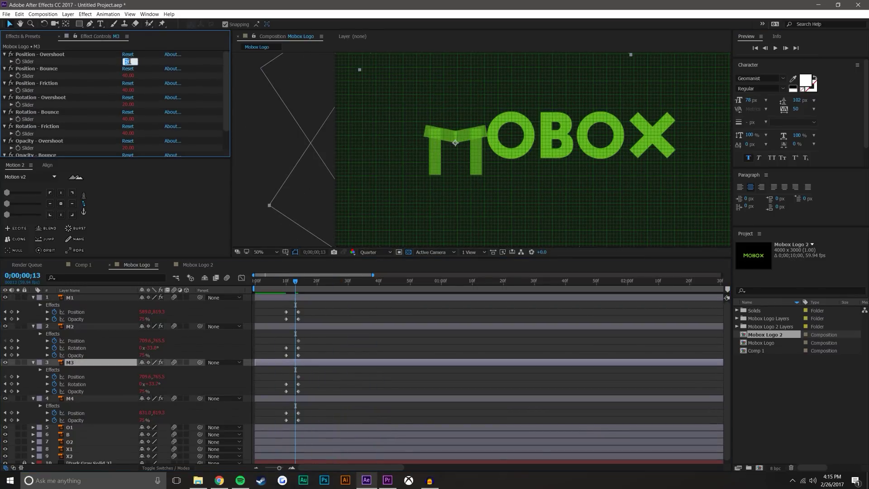
key("Return")
left_click(775, 47)
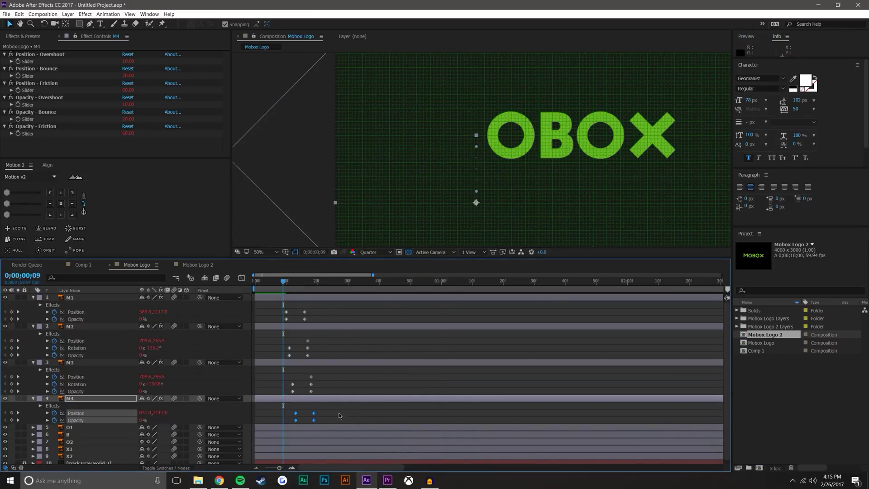
key("space")
key("ctrl+z")
scroll(483, 119, "up", 4)
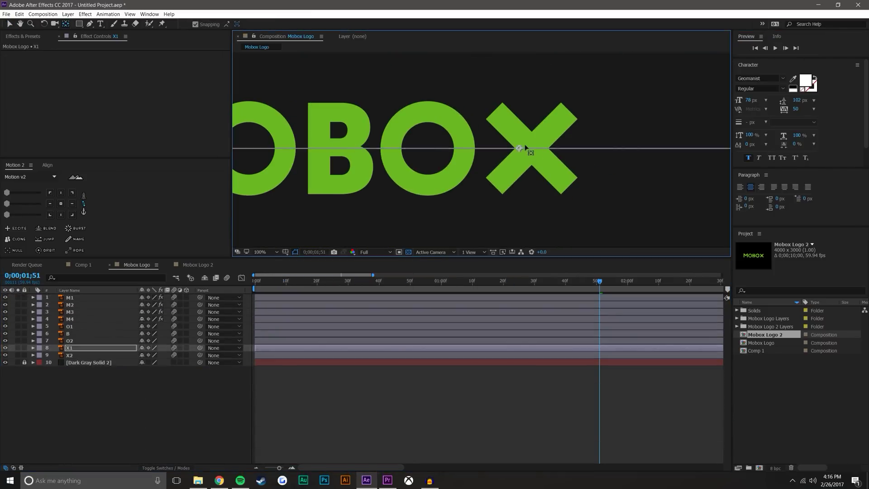
Create shapes from the selected letter text layers and make the B layer visible
right_click(132, 347)
left_click(149, 334)
left_click(516, 254)
left_click(6, 333)
scroll(453, 149, "up", 2)
Rotate X1 Outlines to +45° with a grid shown, then preview the X rotation
key("r")
left_click(285, 252)
left_click(301, 272)
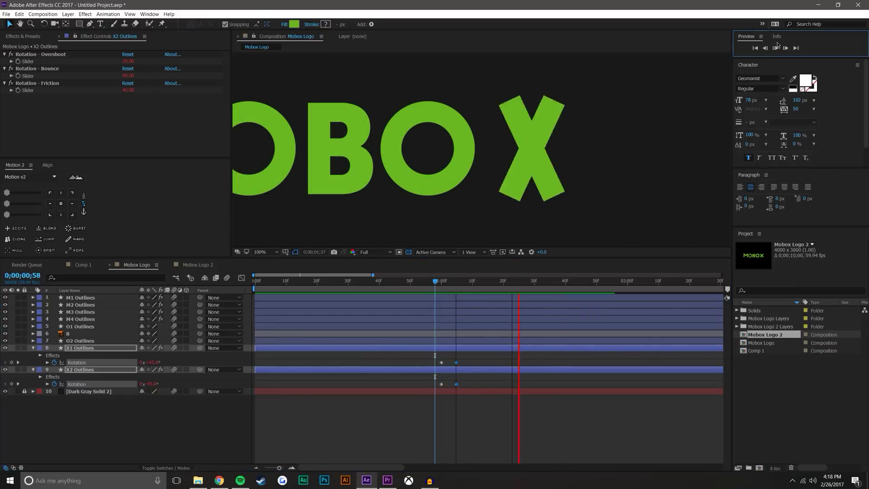
left_click(81, 348)
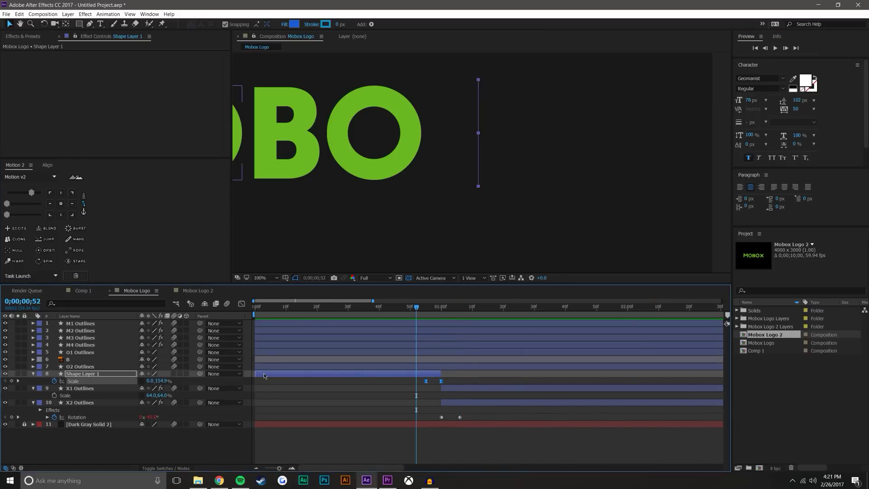
Keyframe the X1 Outlines drop shadow opacity at 0%
left_click(417, 309)
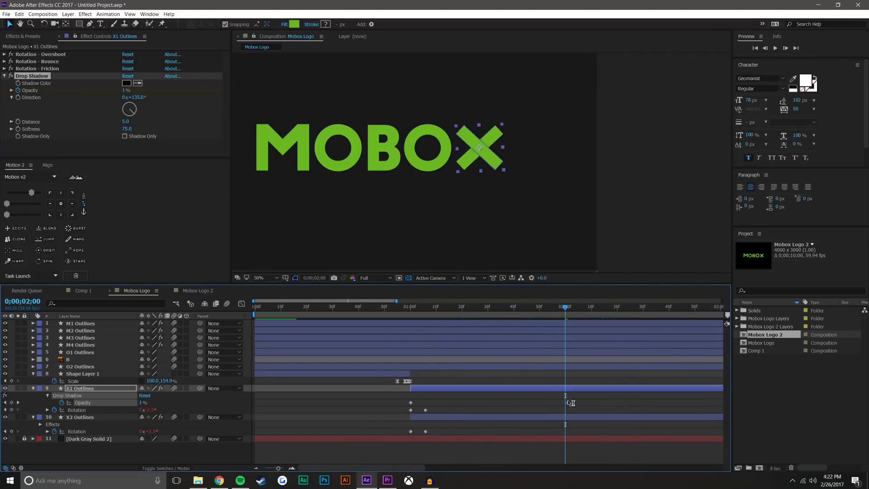
left_click(571, 403)
key("space")
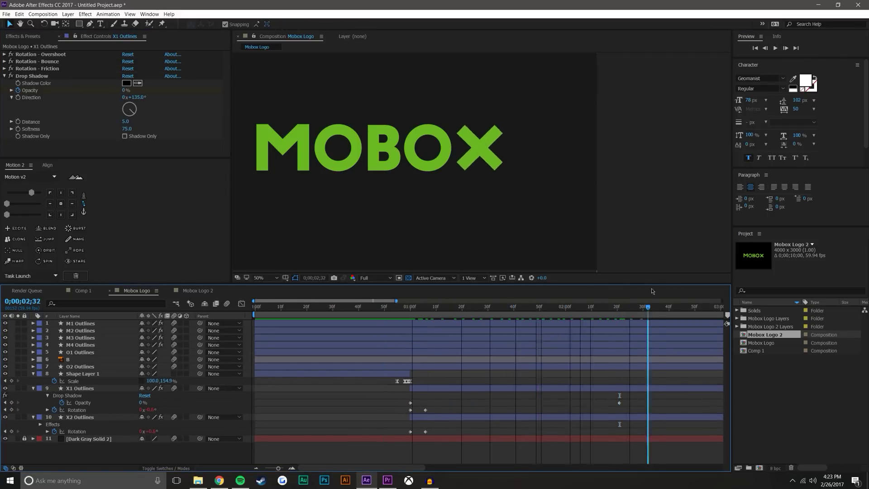
Magnify the composition view and select the B and O letter layers
scroll(549, 162, "up", 3)
key("Return")
scroll(515, 190, "down", 1)
left_click(535, 181)
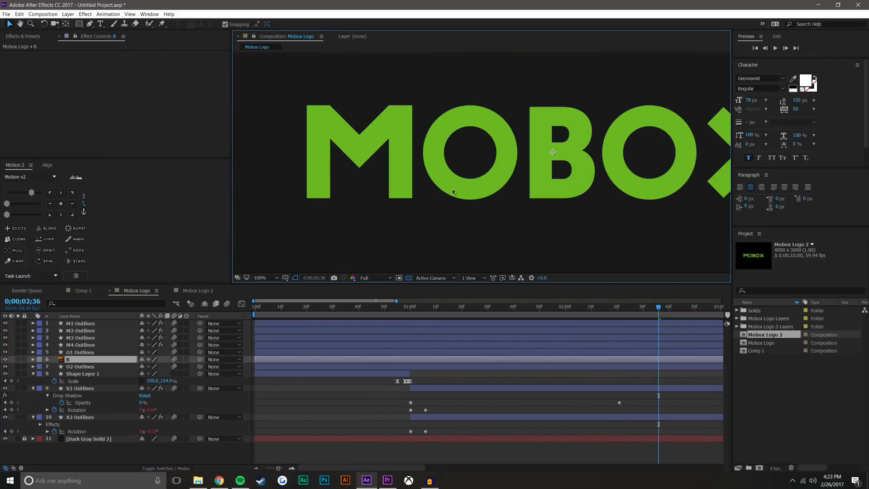
scroll(479, 180, "down", 2)
left_click(484, 173)
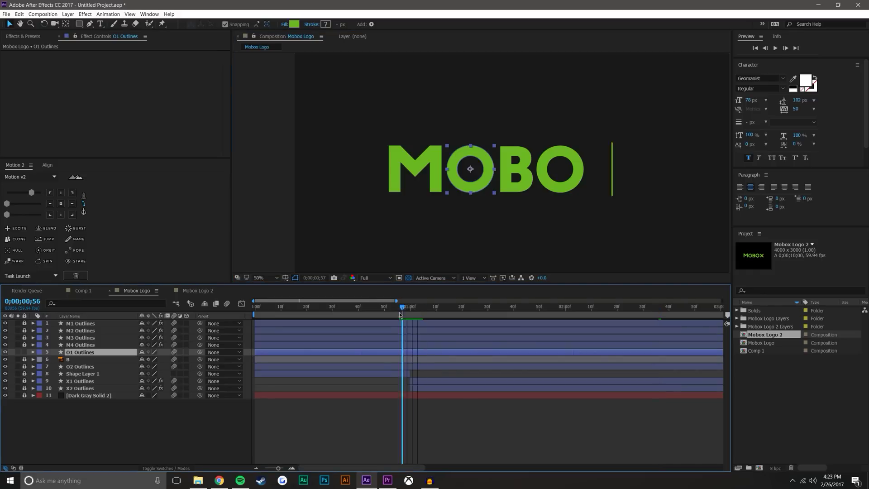
Keyframe the O's position at 0;55 with Motion 2 overshoot and bounce, and shift the circle's keyframes slightly later
left_click_drag(409, 312, 397, 312)
key("alt+shift+p")
left_click(775, 48)
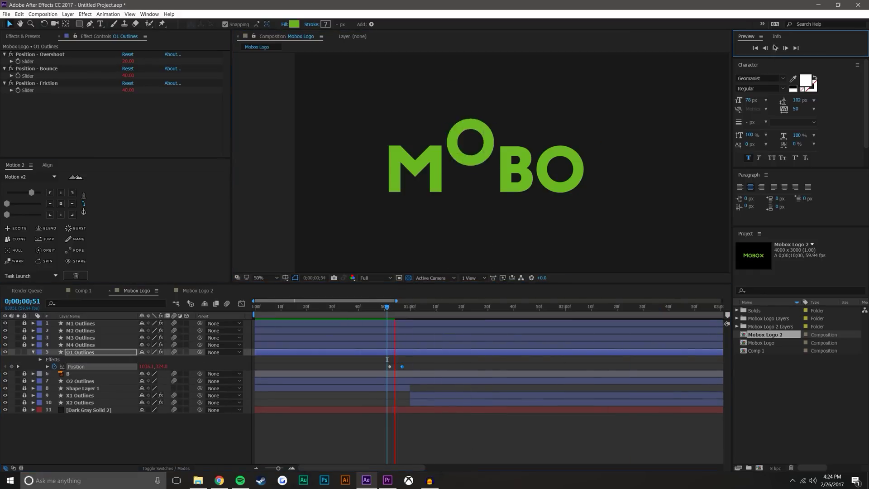
key("j")
key("period")
key("period")
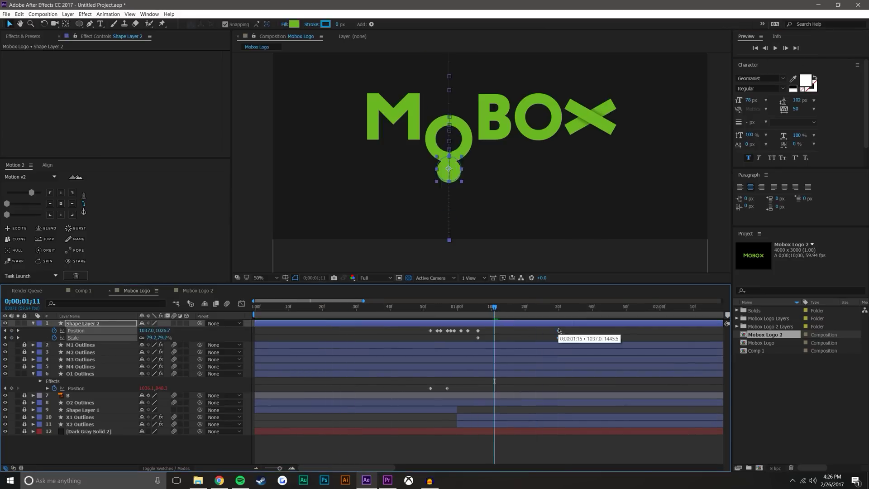
left_click_drag(475, 336, 481, 336)
left_click(468, 304)
Pre-compose the circle and O into Pre-comp 1 and apply Roughen Edges to it
key("ctrl+shift+c")
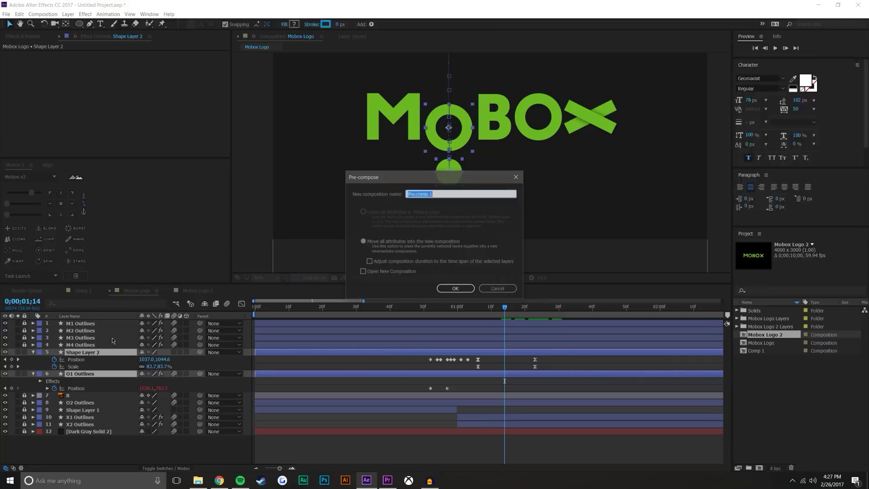
key("Return")
key("ctrl+alt+shift+e")
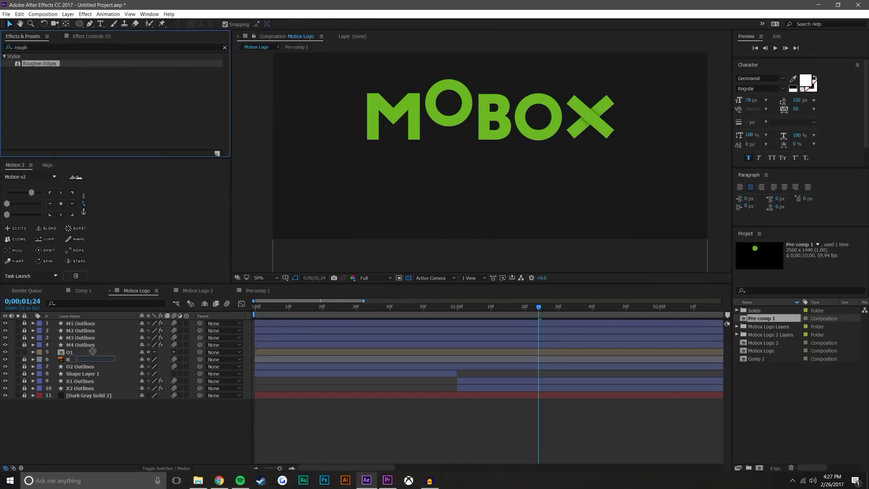
Inside Pre-comp 1, draw a closed three-point teardrop shape above the O
double_click(371, 353)
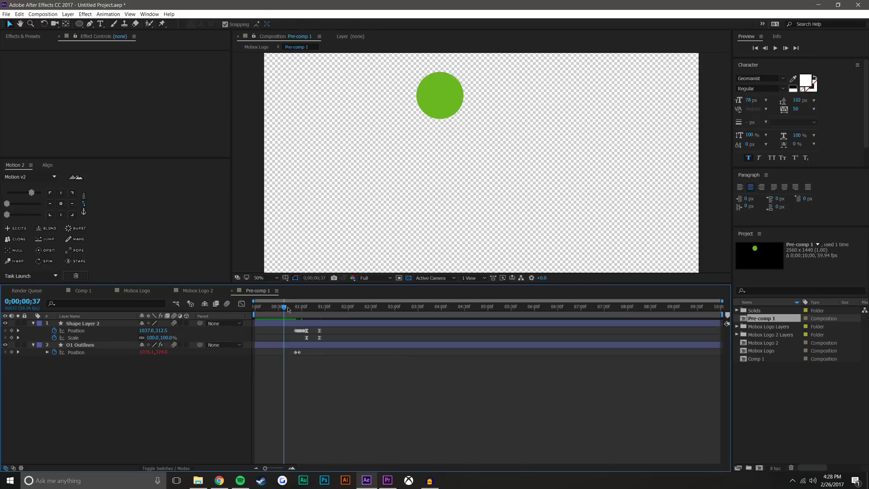
scroll(423, 142, "up", 2)
key("g")
left_click(351, 175)
left_click(398, 103)
left_click(444, 179)
left_click(352, 175)
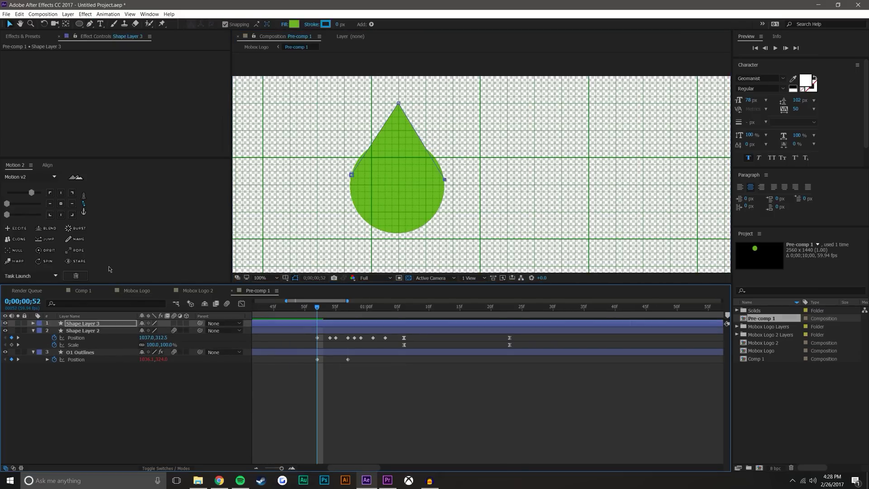
Parent the teardrop to O1 Outlines, keyframe its scale at 1;03, and preview the drip
key("v")
left_click_drag(200, 323, 80, 352)
mouse_move(317, 307)
left_mouse_down()
mouse_move(404, 312)
mouse_move(321, 308)
left_mouse_up()
key("s")
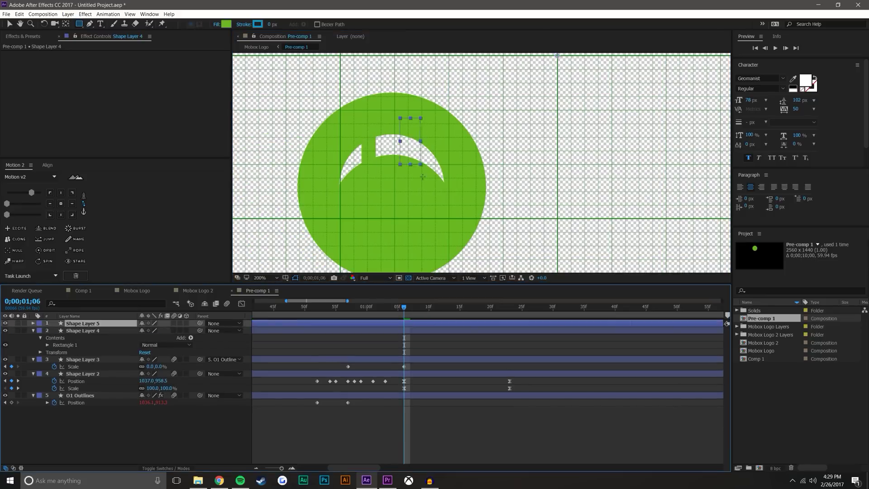
key("space")
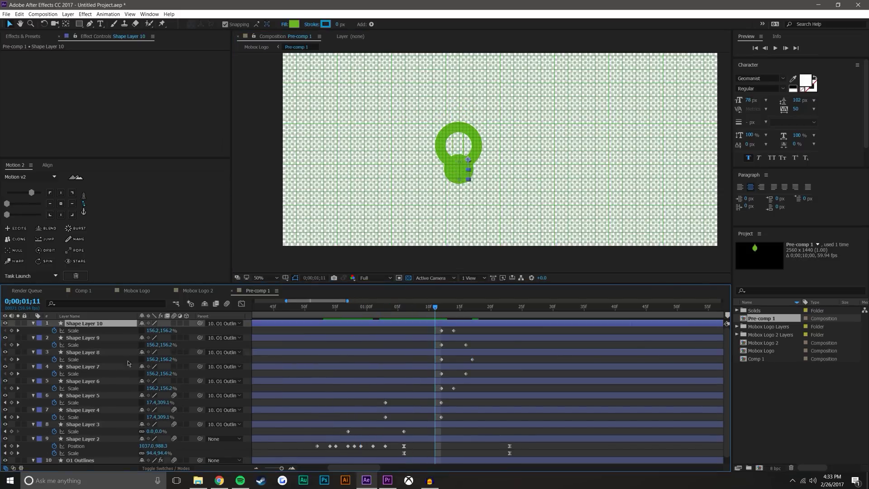
Shift the Null 1 position keyframe to frame 54 and reveal its scale
left_click(336, 307)
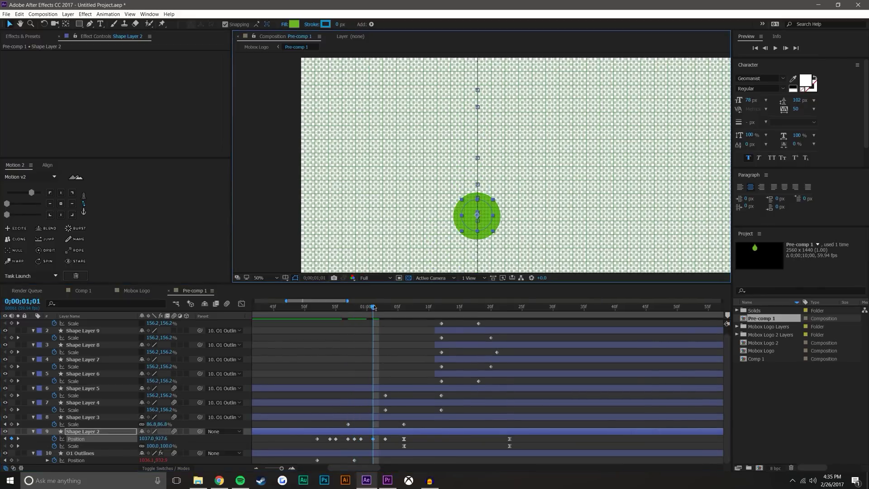
left_click_drag(375, 307, 400, 308)
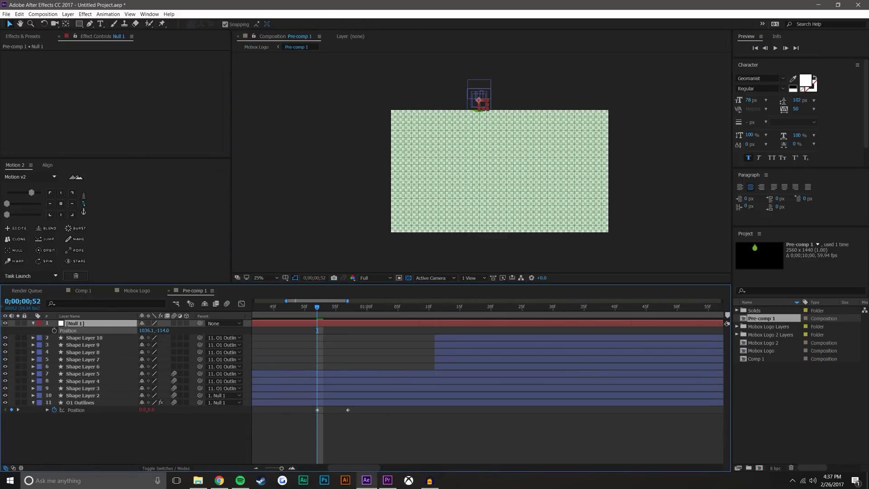
left_click_drag(316, 331, 329, 331)
key("shift+s")
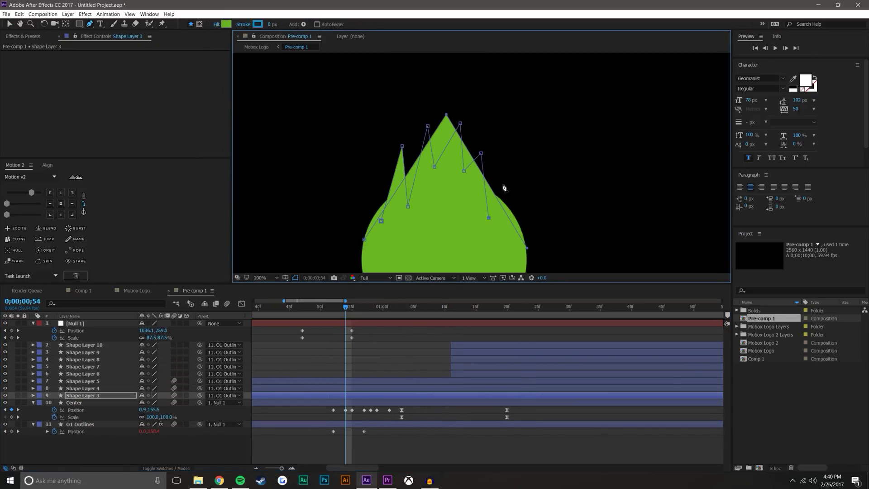
Select the O1 Roughen Edges keyframes together and save the project
scroll(505, 188, "down", 1)
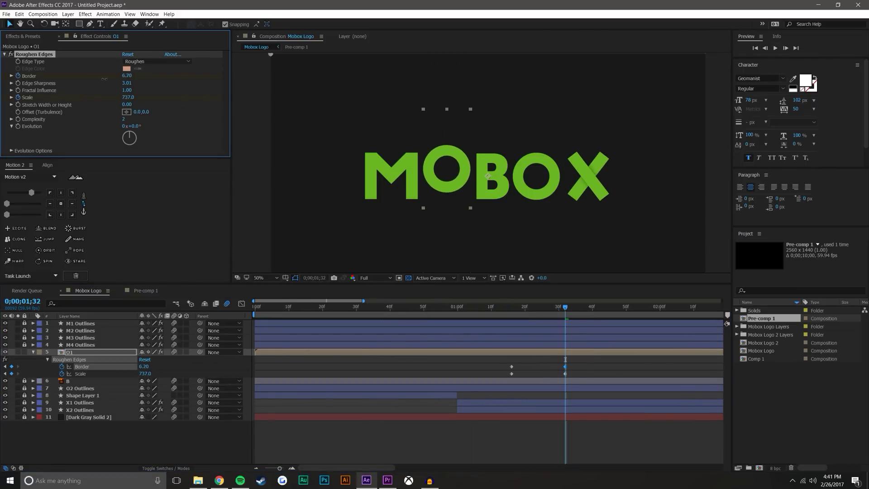
left_click_drag(551, 364, 570, 395)
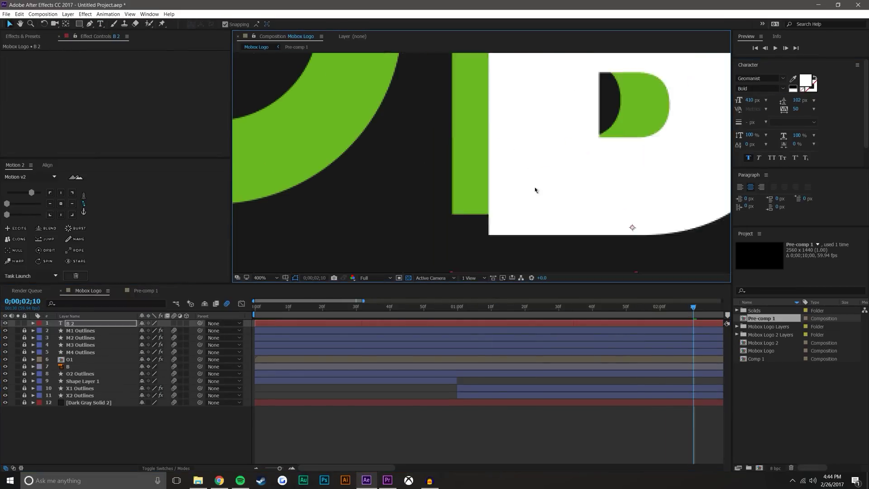
key("ctrl+s")
Save as Mobox Intro V001, scale B 2 to about 80%, and show the B outline's stroke settings
type("Mobox Intro V001")
key("Return")
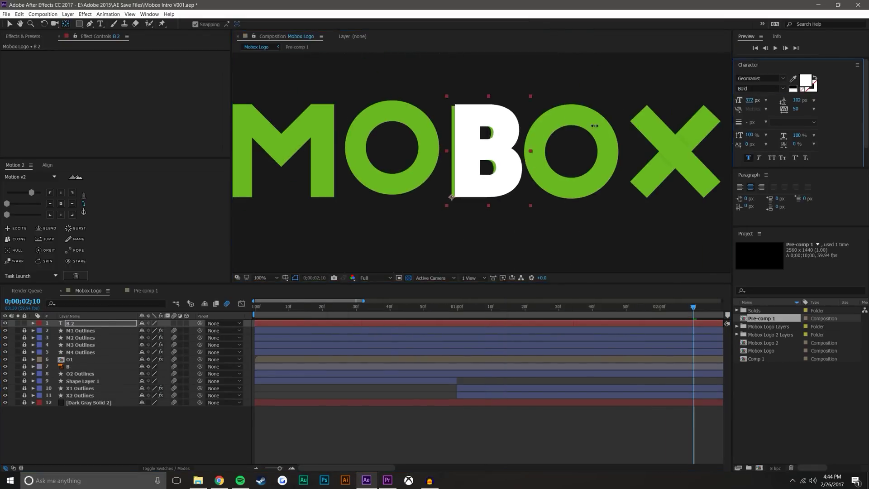
key("s")
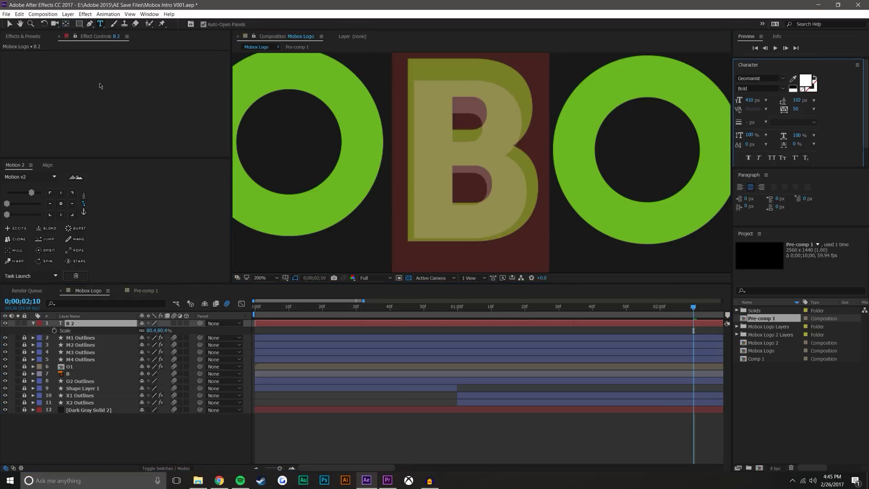
left_click_drag(448, 193, 452, 175)
scroll(452, 175, "down", 2)
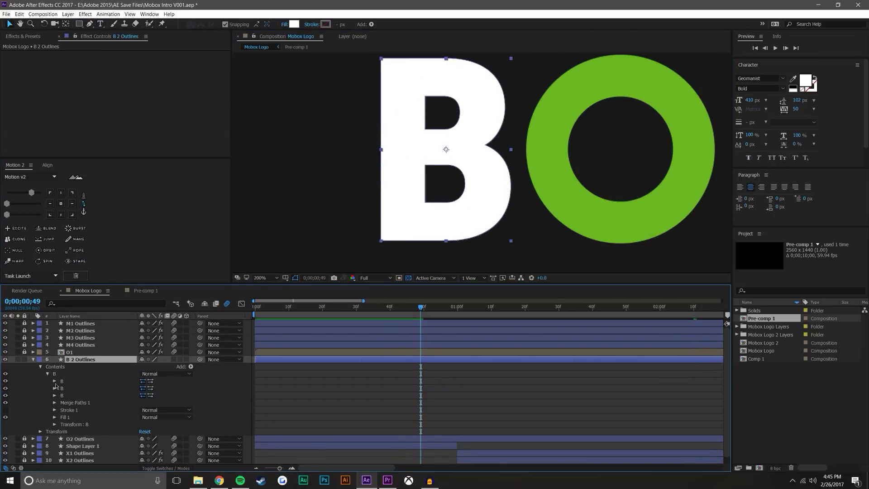
left_click(54, 410)
scroll(155, 388, "down", 2)
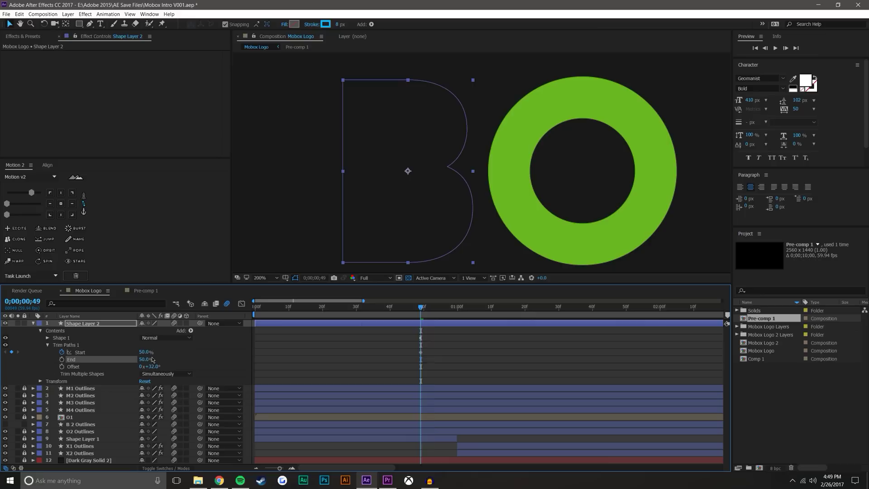
Keyframe the B stroke's Trim Paths Start and End from 0%, then move those keyframes later
left_click_drag(144, 353, 68, 333)
key("u")
key("ctrl+z")
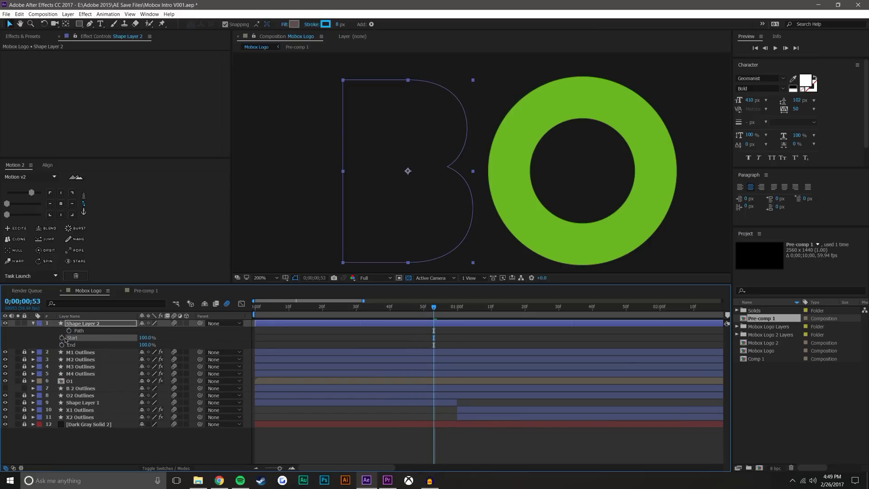
left_click(33, 323)
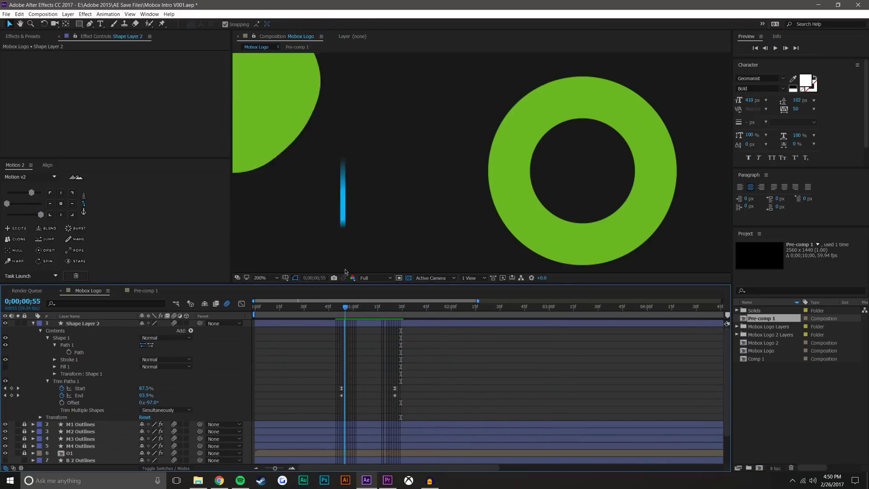
left_click_drag(370, 300, 336, 301)
left_click_drag(327, 407, 466, 398)
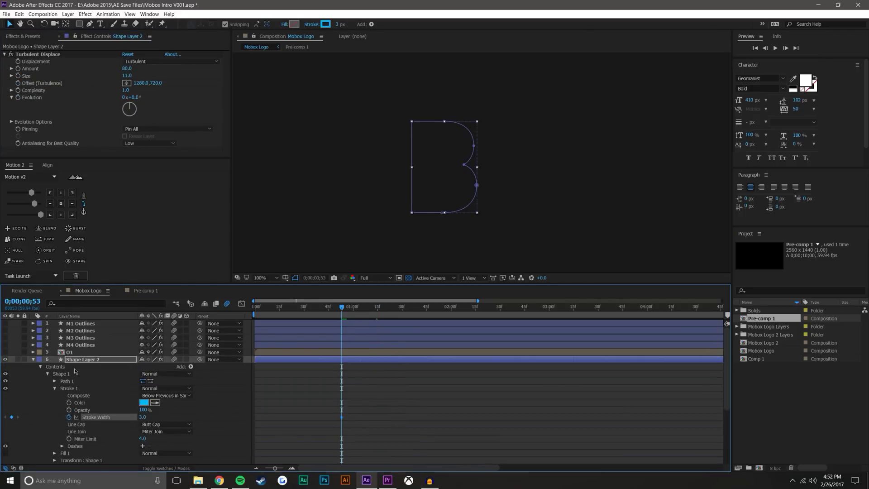
Show only the stroke layer's keyframed properties and scrub through its animation
key("u")
left_click_drag(342, 306, 397, 307)
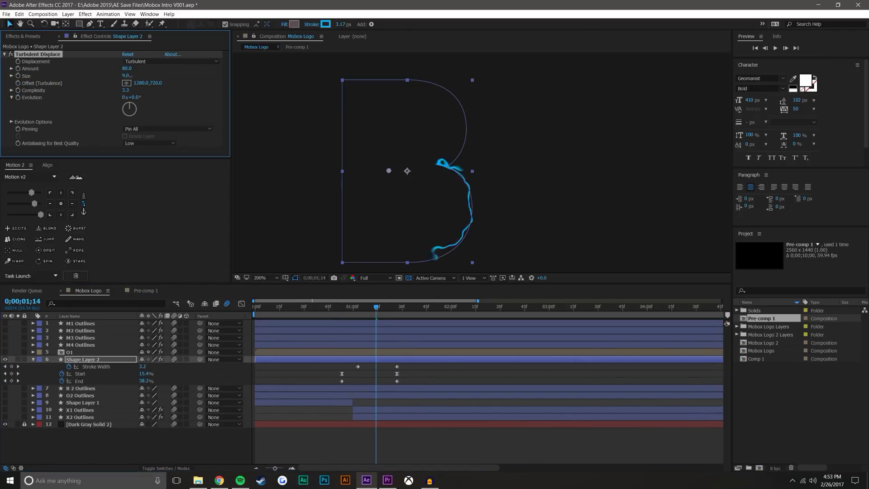
left_click(380, 289)
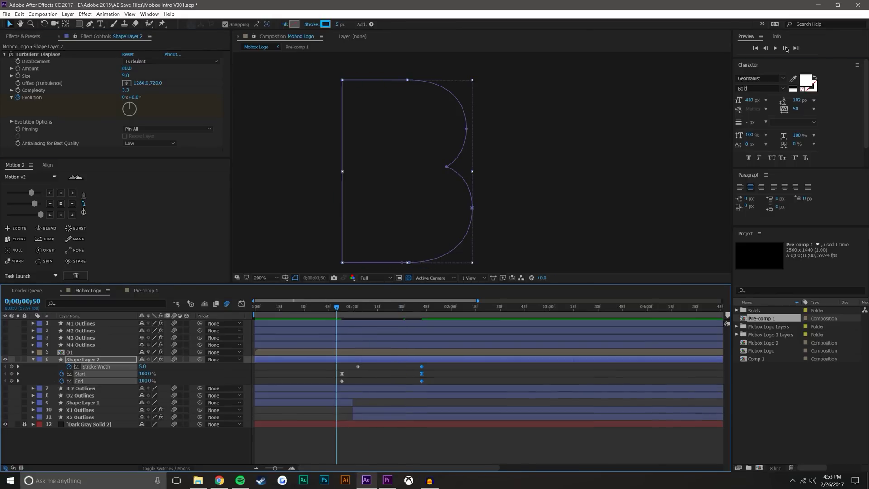
Apply the Blink In preset to the white B at 1;32 and preview it
left_click(774, 47)
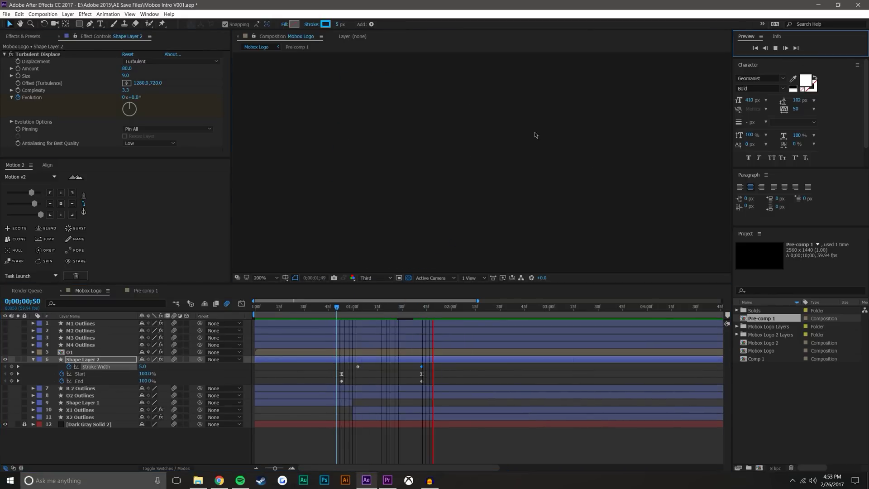
left_click(404, 308)
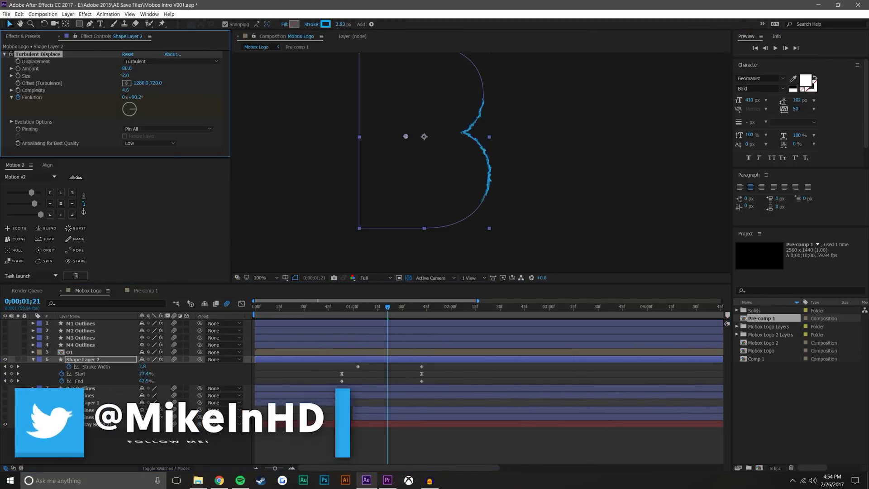
left_click_drag(41, 111, 419, 431)
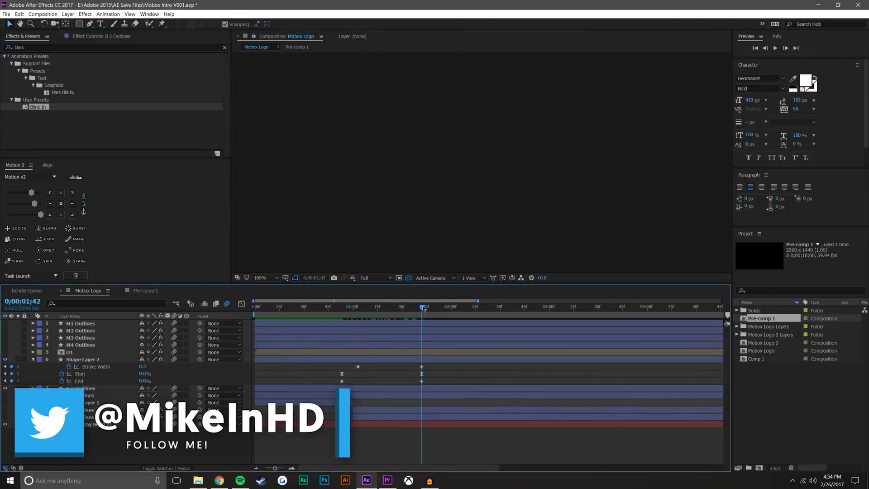
left_click(775, 48)
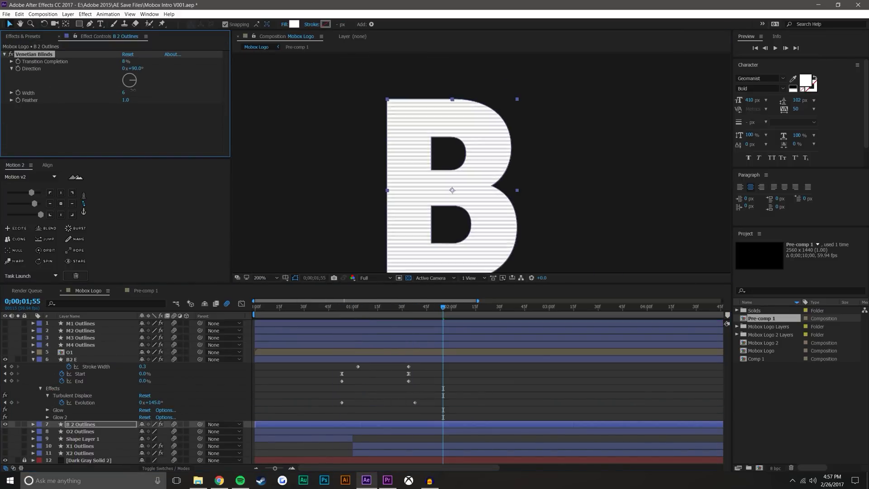
Keyframe the Venetian Blinds Transition Completion from 0% and play it back
left_click_drag(126, 61, 123, 63)
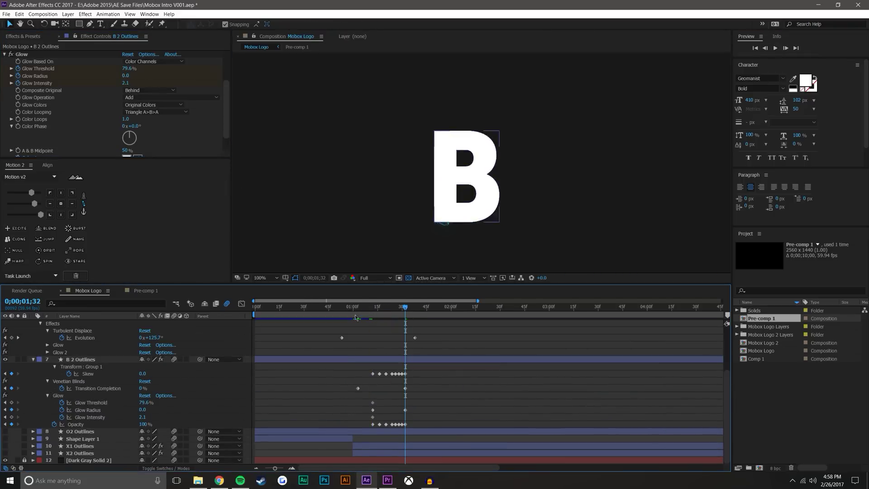
left_click_drag(415, 382, 378, 389)
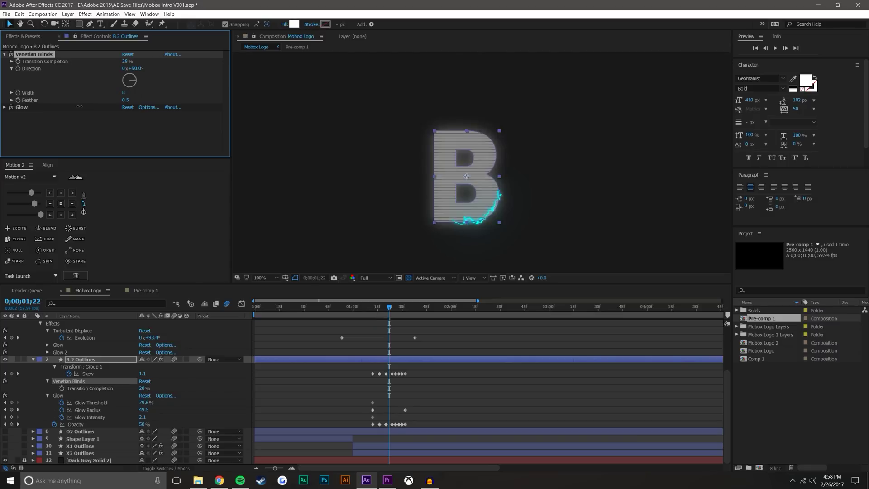
key("space")
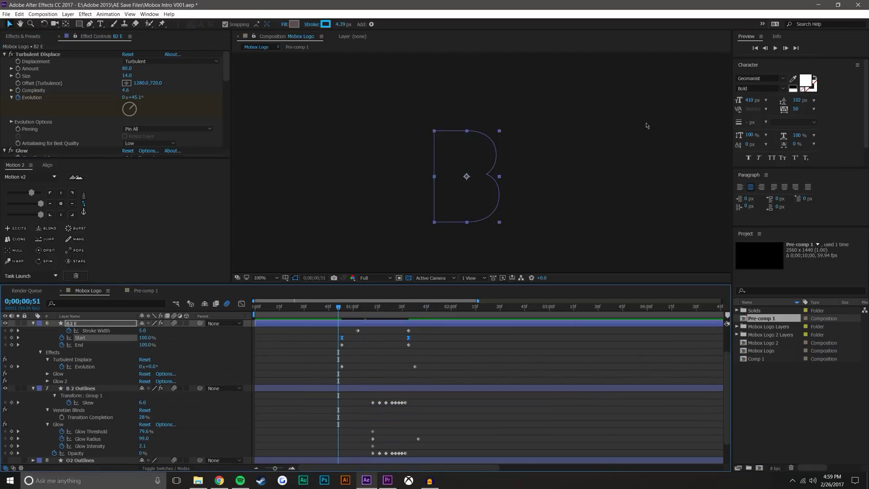
Preview the B reveal with the B2 E stroke layer selected
left_click(775, 48)
left_click_drag(359, 307, 363, 308)
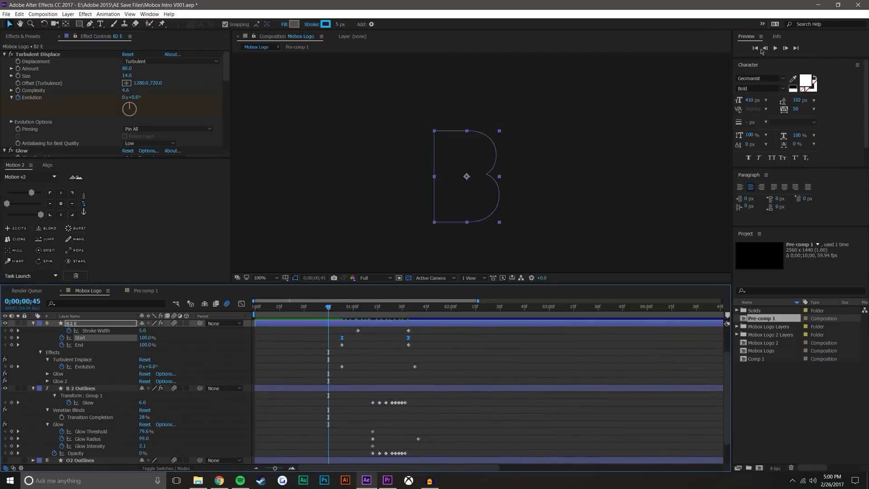
left_click(776, 48)
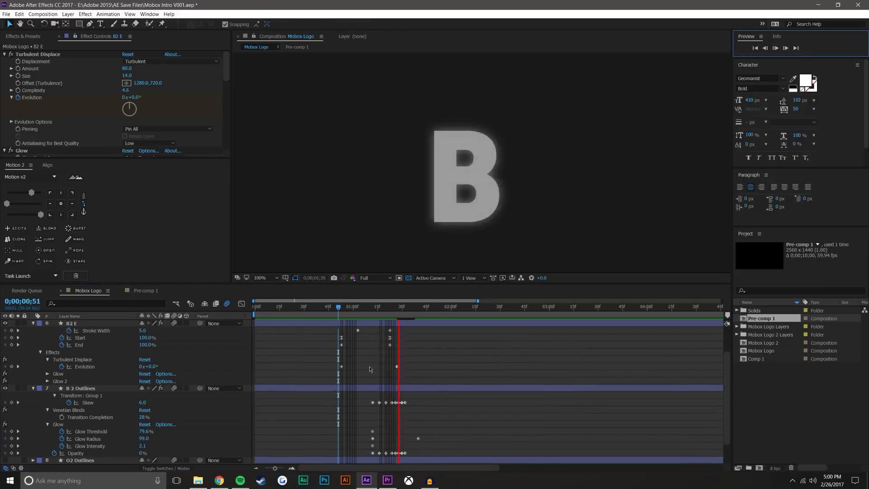
left_click(35, 399)
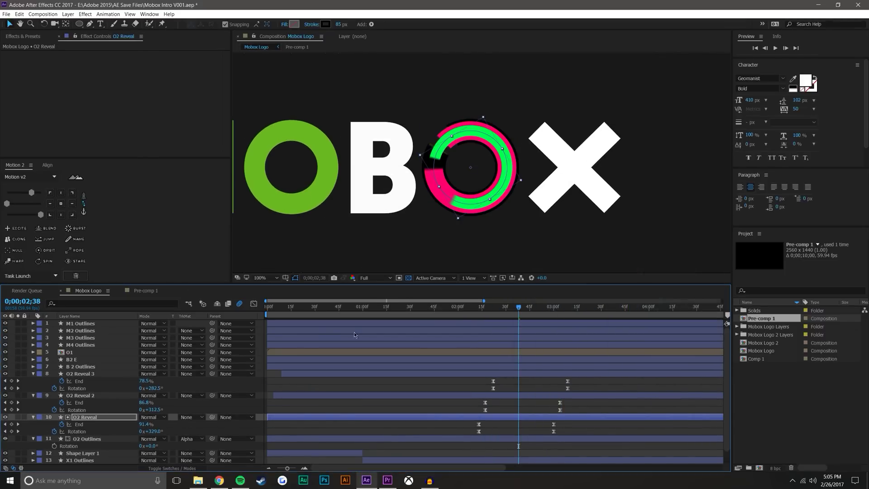
Check the O2 Reveal ring animation, close its comp, and rewind to where only the M shows
left_click_drag(518, 307, 510, 298)
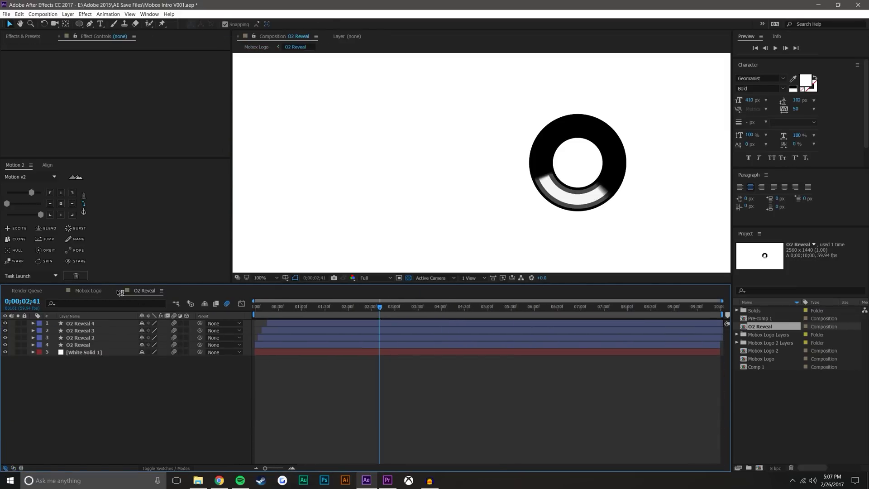
left_click(120, 292)
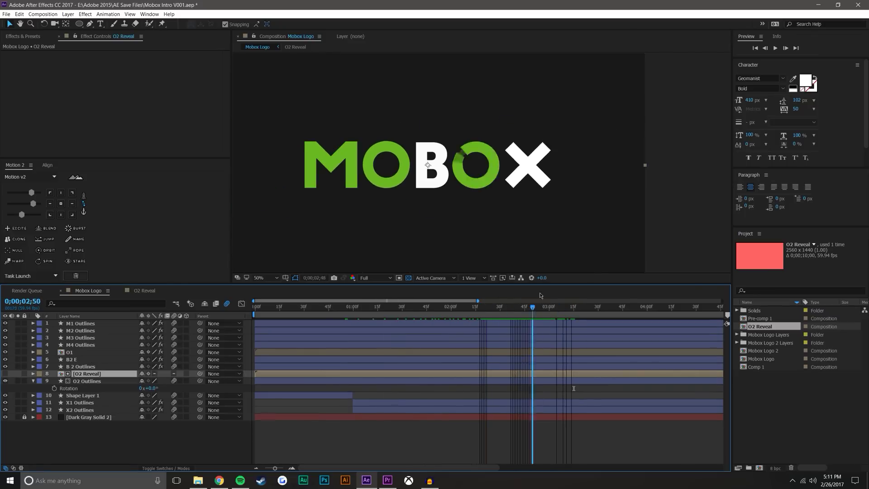
left_click_drag(540, 295, 335, 388)
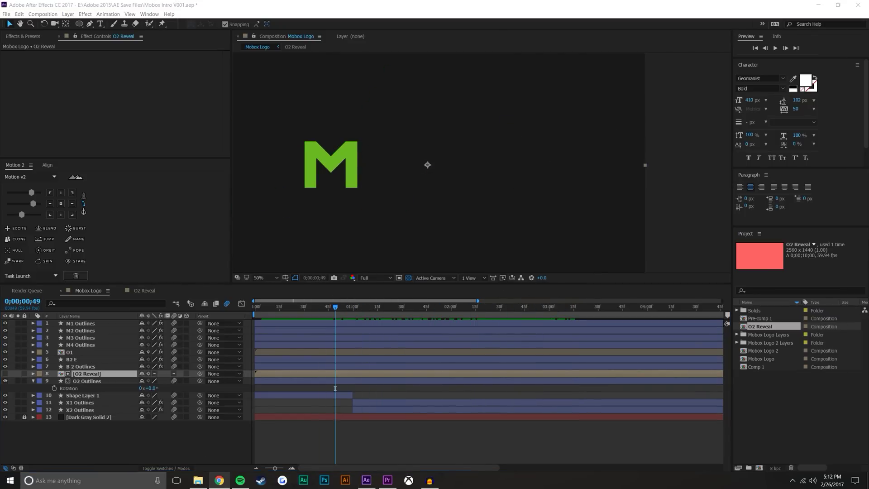
Select the four M outline layers and place four puppet pins on the M
left_click_drag(294, 134, 367, 195)
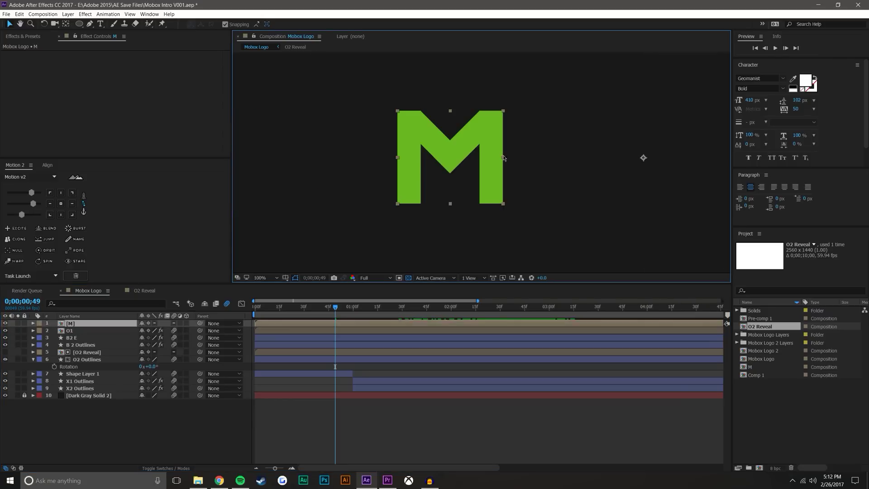
left_click(403, 198)
left_click(414, 197)
left_click(409, 181)
left_click(402, 118)
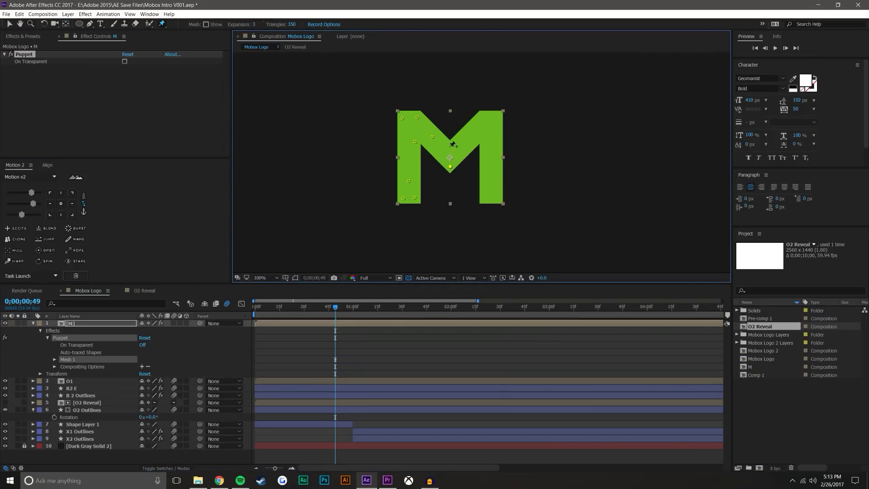
key("v")
key("u")
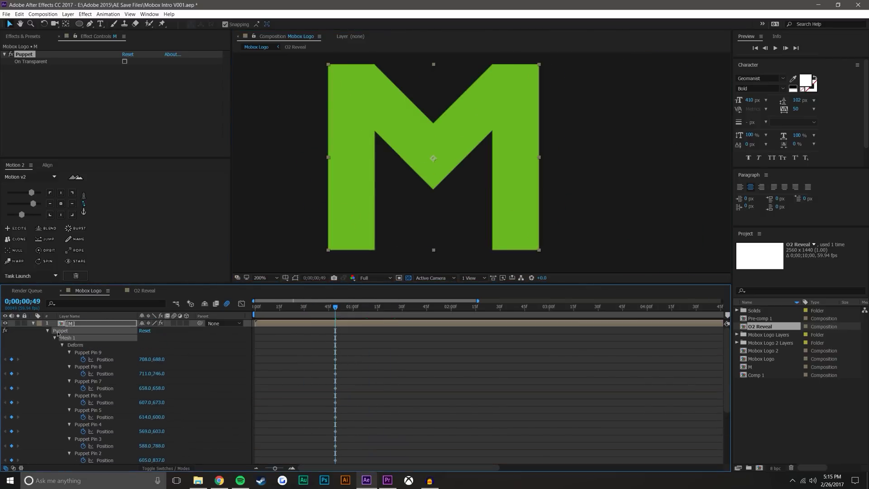
Delete the puppet warp and select the four M pieces in the M comp
key("Delete")
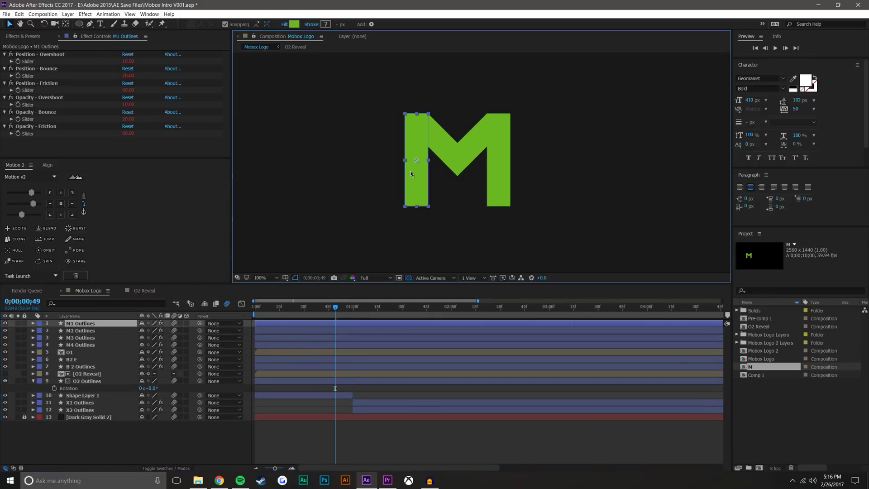
left_click(81, 323)
left_click(81, 345, "shift")
left_click(186, 324)
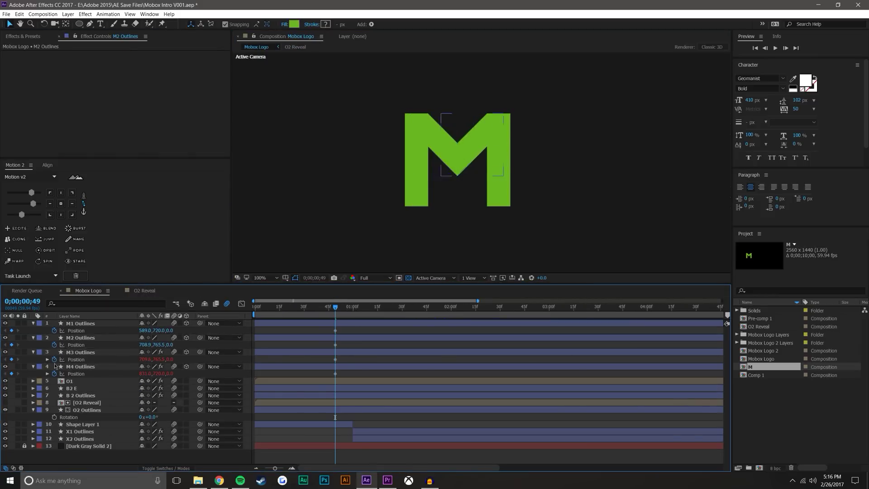
Reveal the M pieces' rotation properties and the null's position
key("r")
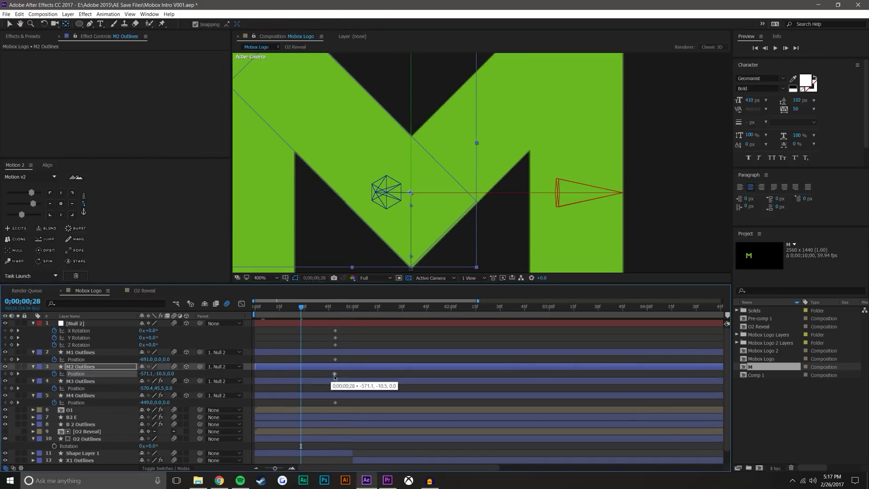
key("p")
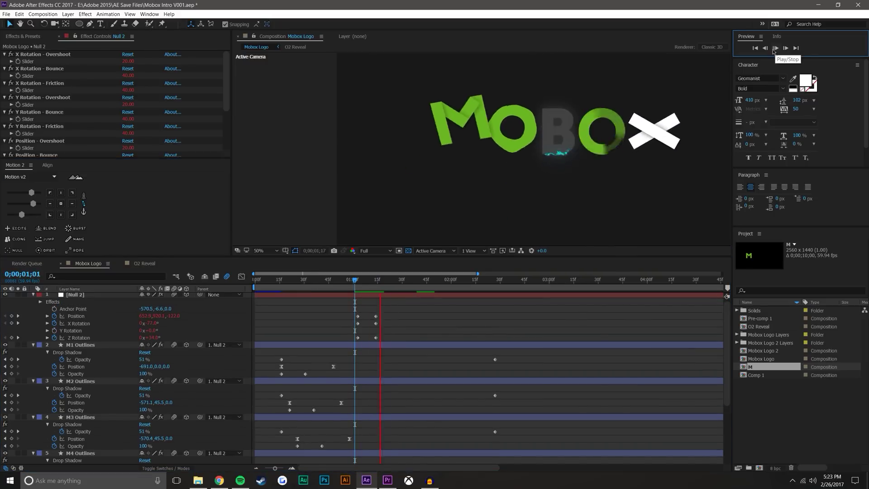
Adjust Null 2's X rotation overshoot and zoom the timeline out to full duration
left_click(133, 62)
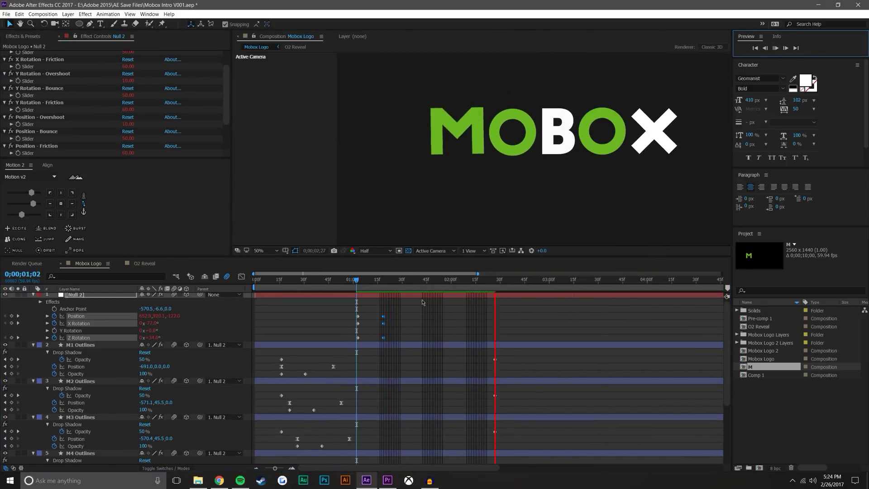
scroll(457, 206, "down", 2)
key(";")
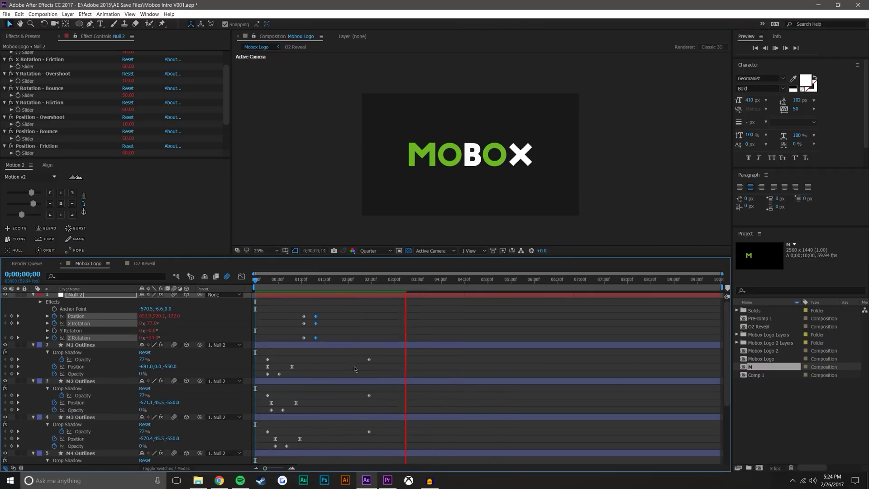
left_click_drag(403, 279, 442, 282)
Play back the whole logo animation, then preview again with B2 E selected
key("space")
scroll(423, 196, "up", 2)
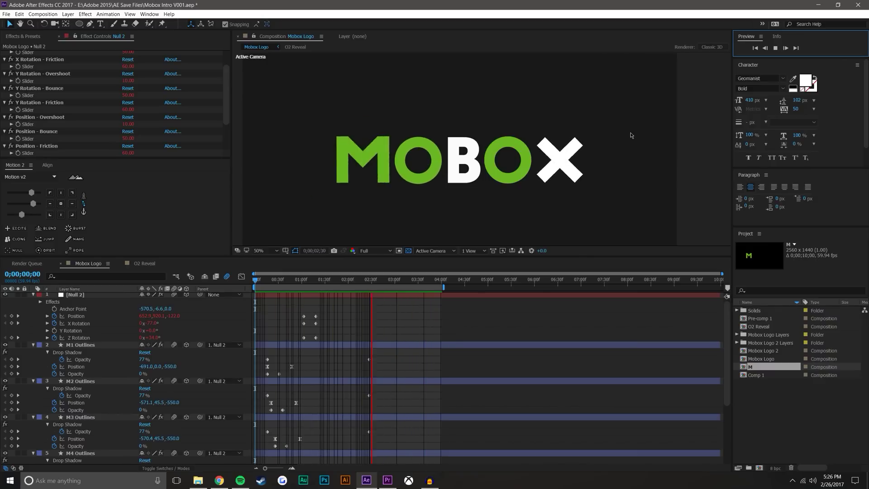
left_click(354, 260)
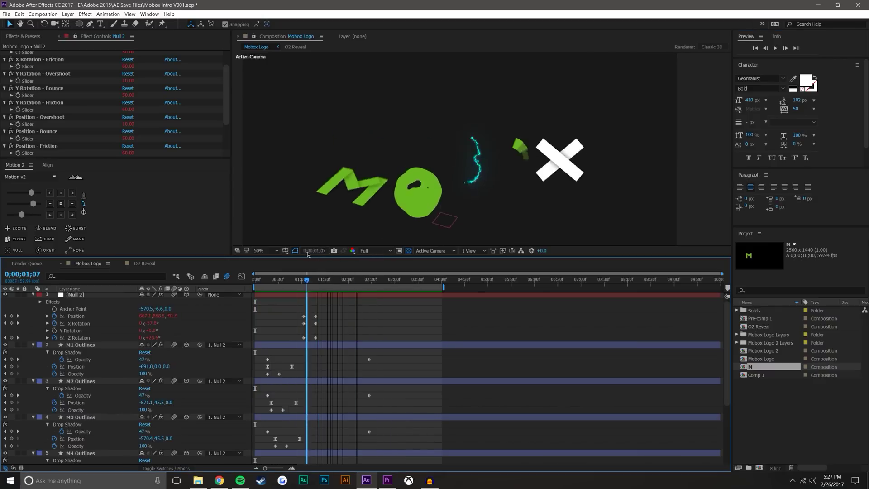
key("u")
left_click(75, 339)
key("space")
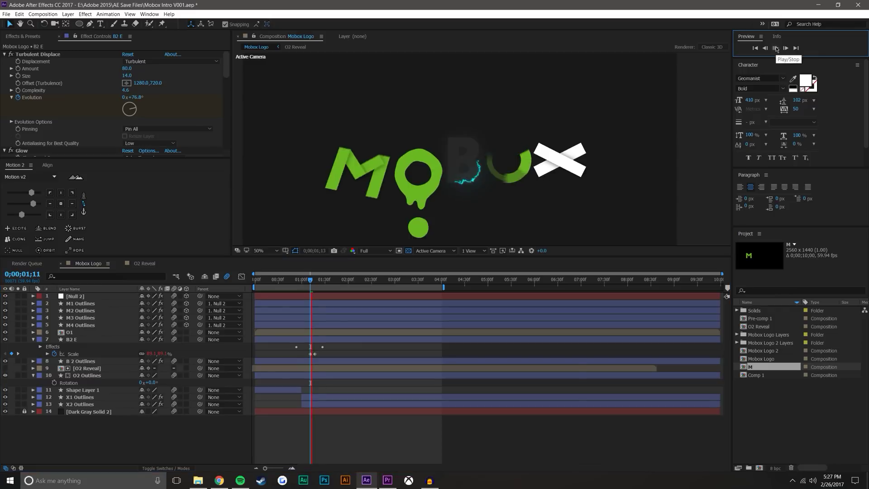
Give B 2 Outlines bouncy scale and rotation and preview it at quarter resolution
left_click_drag(722, 274, 390, 274)
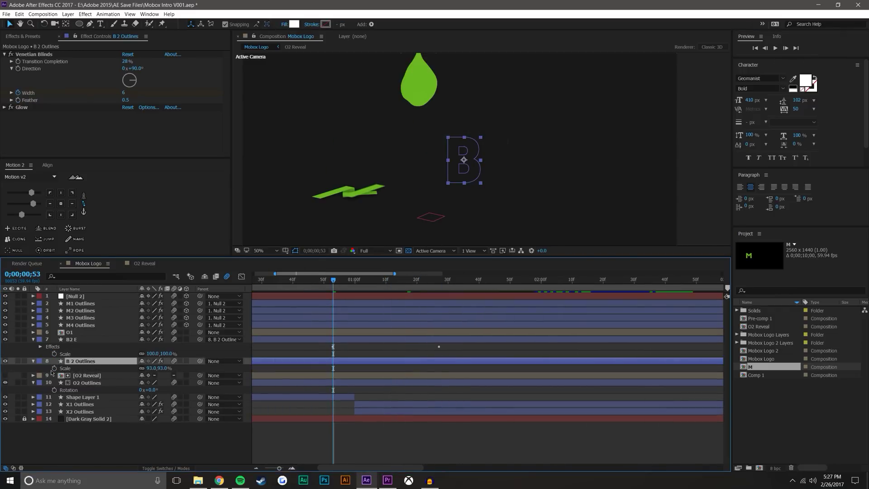
left_click(18, 227)
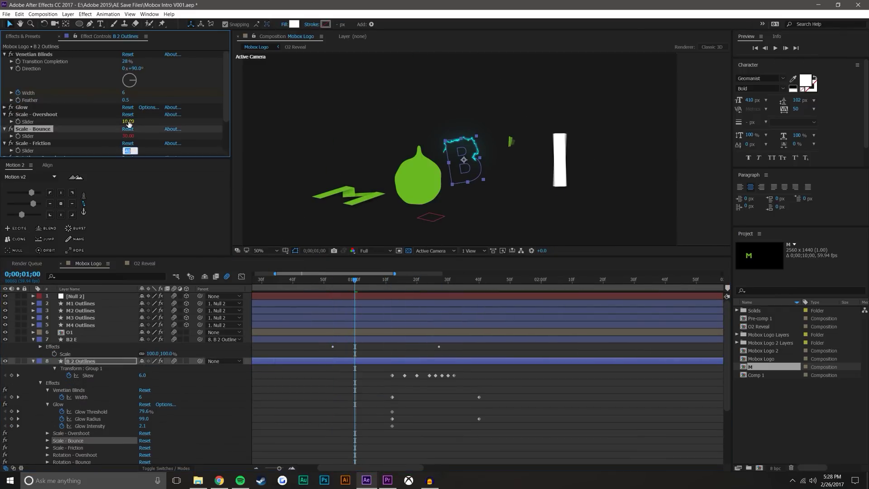
left_click(776, 49)
left_click(390, 250)
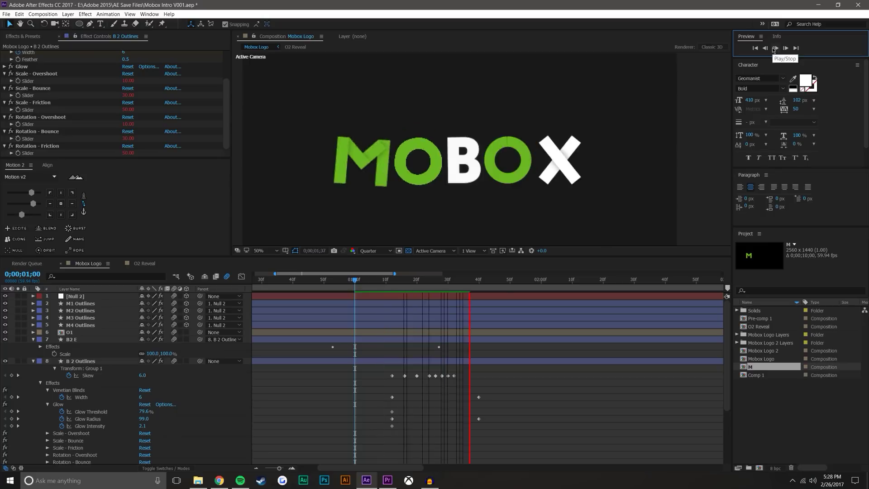
left_click(376, 276)
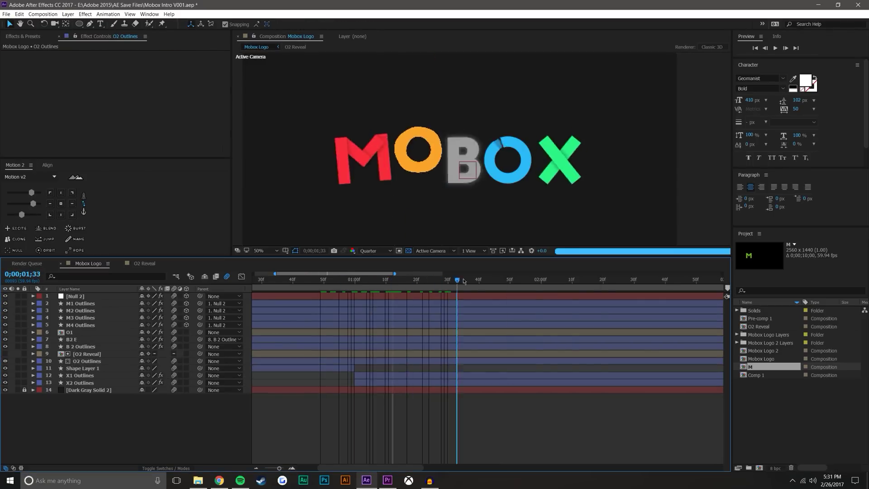
Scrub and preview the recoloured logo animation across the full 10 seconds
left_click_drag(448, 281, 637, 283)
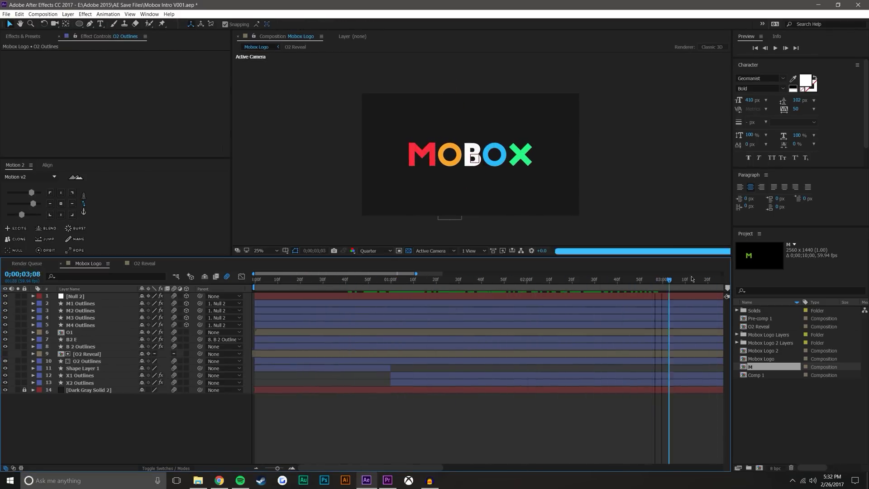
key("minus")
key("minus")
key("minus")
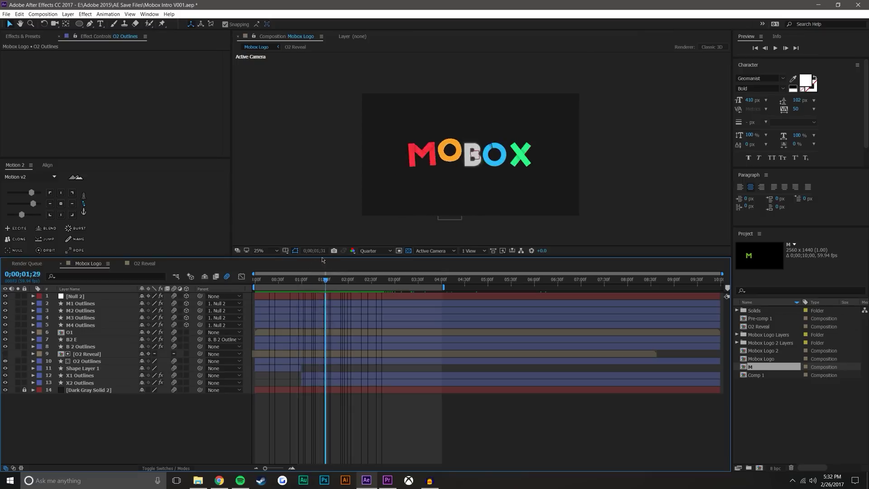
left_click_drag(301, 280, 307, 280)
key("ctrl+a")
key("space")
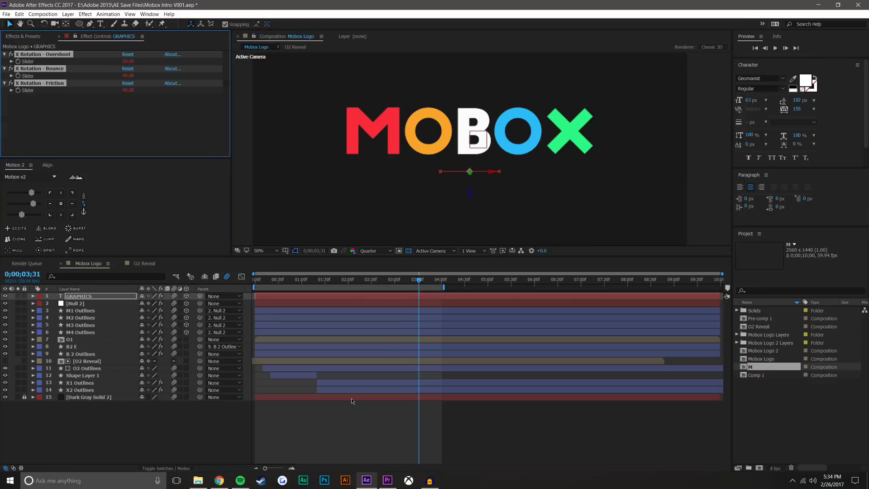
Preview the GRAPHICS subtitle, then duplicate the dark grey background solid
left_click(775, 49)
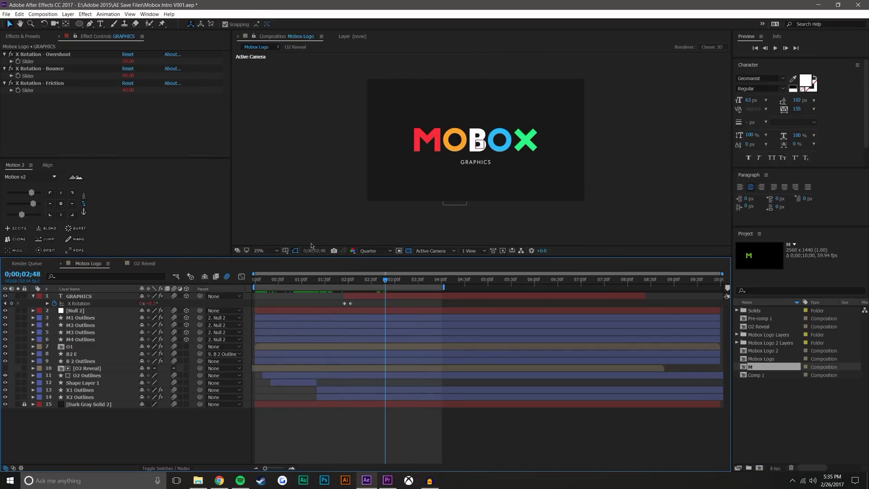
left_click(118, 403)
key("alt+shift+p")
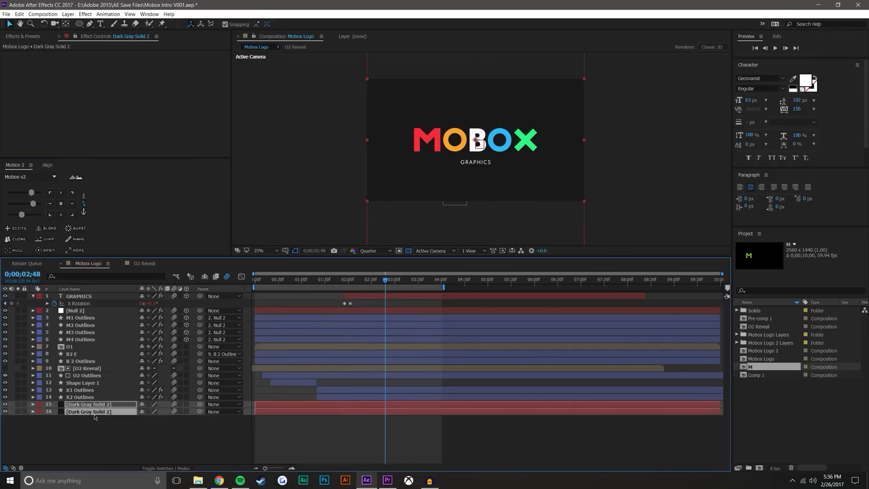
Keyframe the two dark grey solids sliding apart diagonally off the frame
key("ctrl+d")
left_click(406, 281)
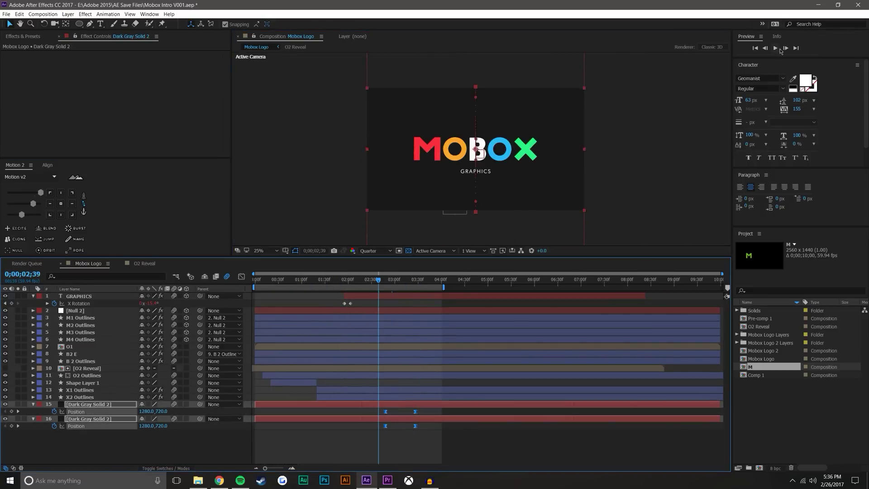
left_click(776, 48)
left_click(236, 354)
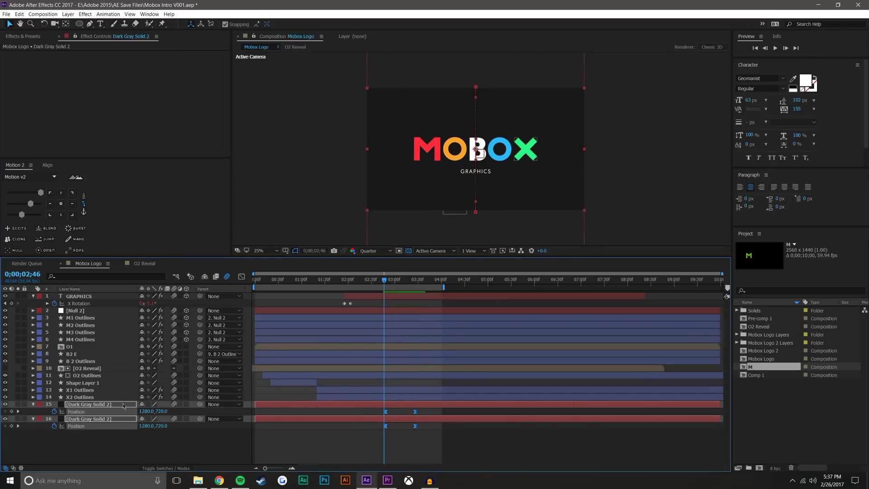
key("p")
left_click_drag(384, 279, 416, 268)
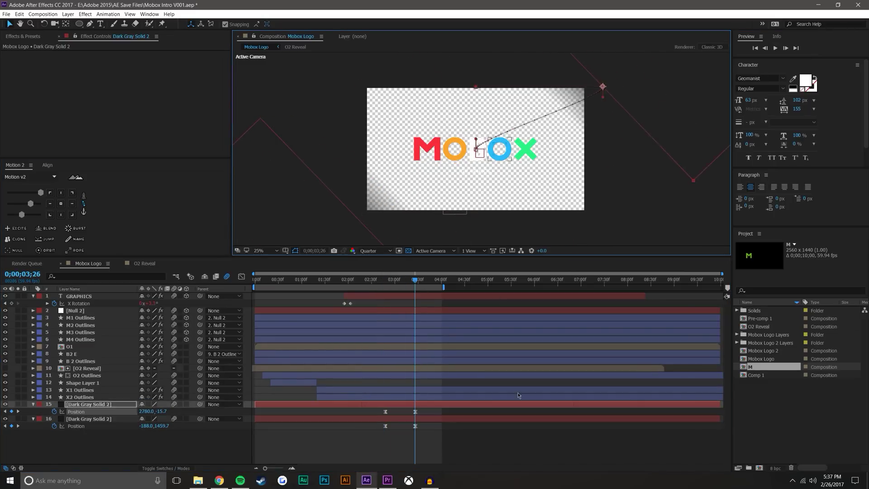
left_click_drag(415, 268, 425, 272)
Create Null 3, parent both solids to it, and show its scale
key("ctrl+alt+shift+y")
left_click_drag(199, 412, 75, 405)
key("j")
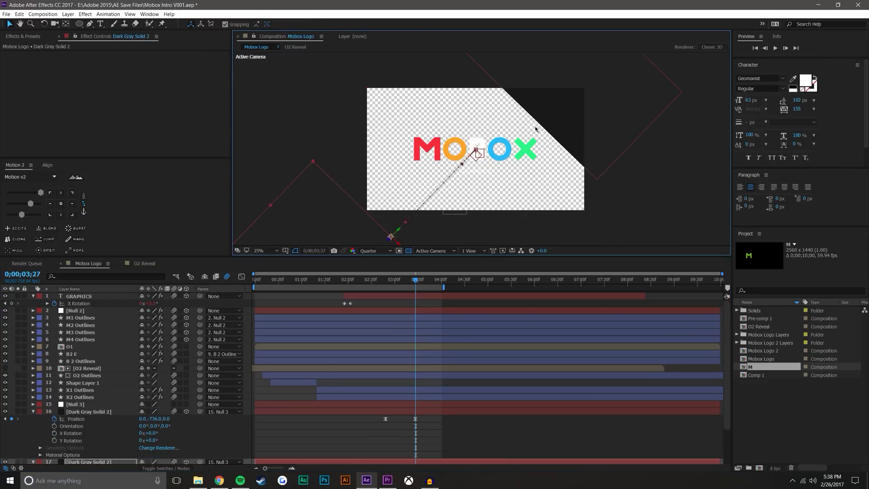
left_click(75, 405)
key("s")
left_click(376, 250)
left_click(369, 258)
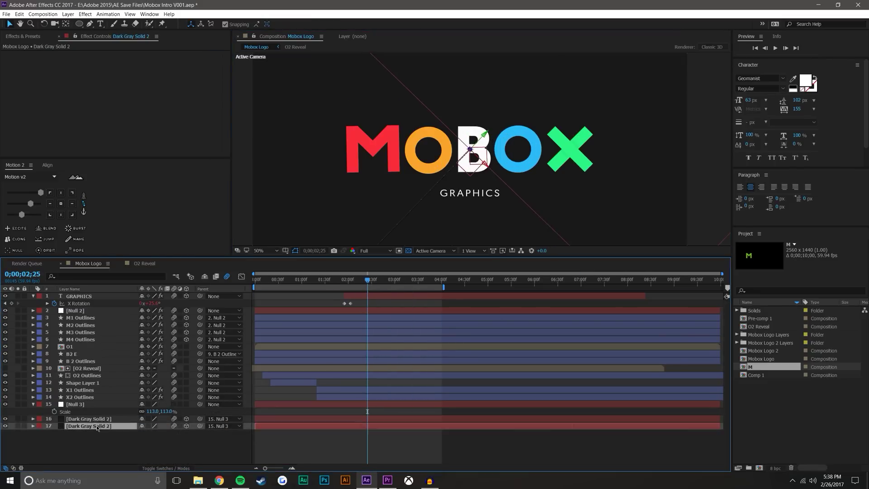
Inspect the lower solid's position keyframes at 2;37
left_click(396, 273)
left_click(376, 280)
key("p")
key("equal")
key("equal")
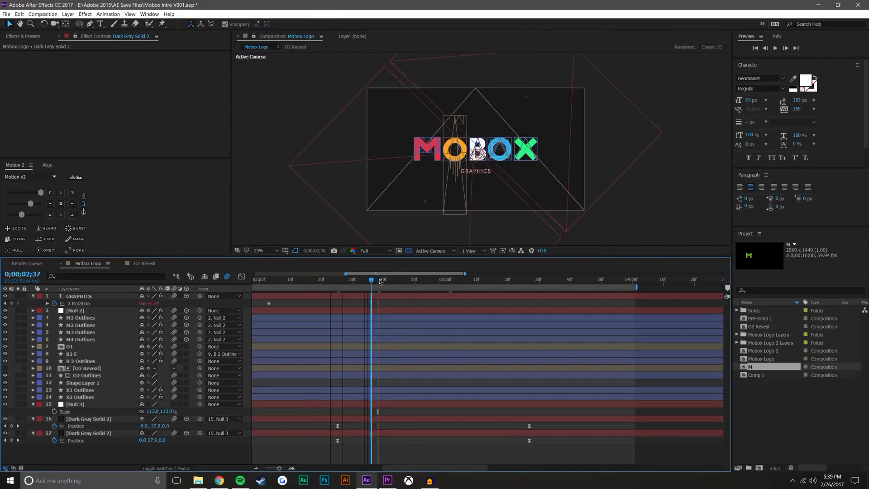
key("space")
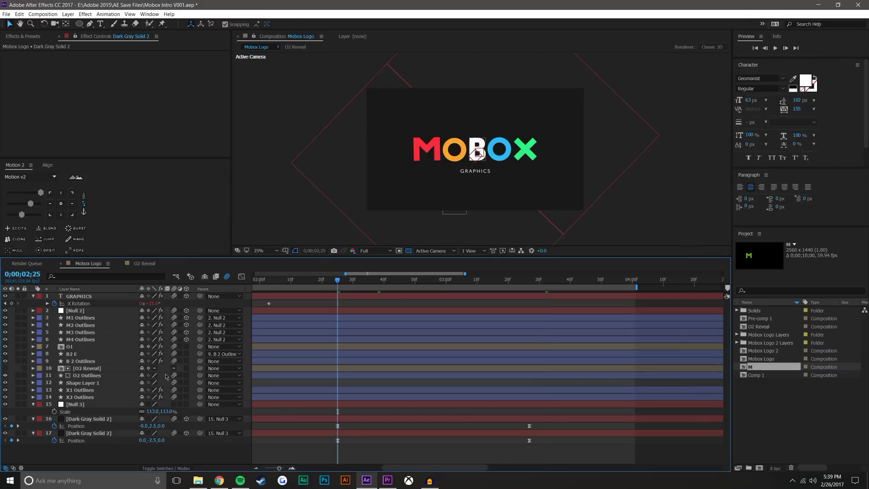
Review the M pieces' positions and preview the logo wipe with a solid's track matte
left_click(81, 318)
left_click(81, 339, "shift")
key("p")
key("space")
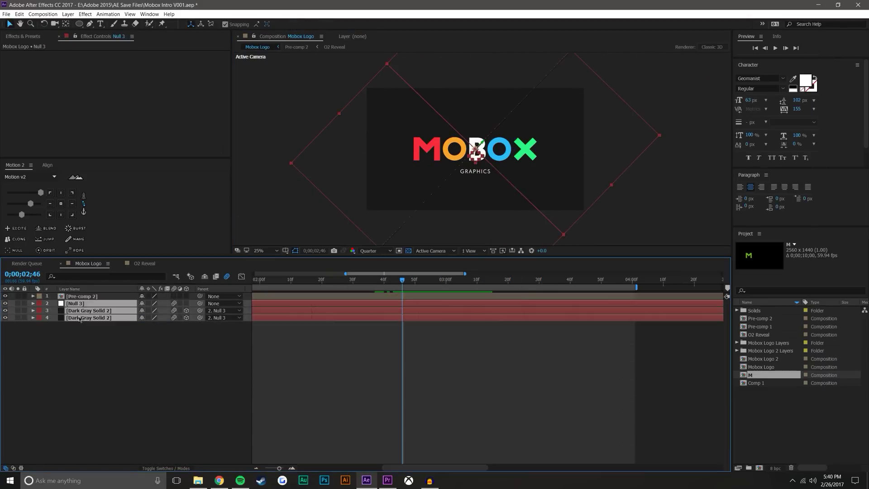
left_click(190, 304)
left_click(189, 331)
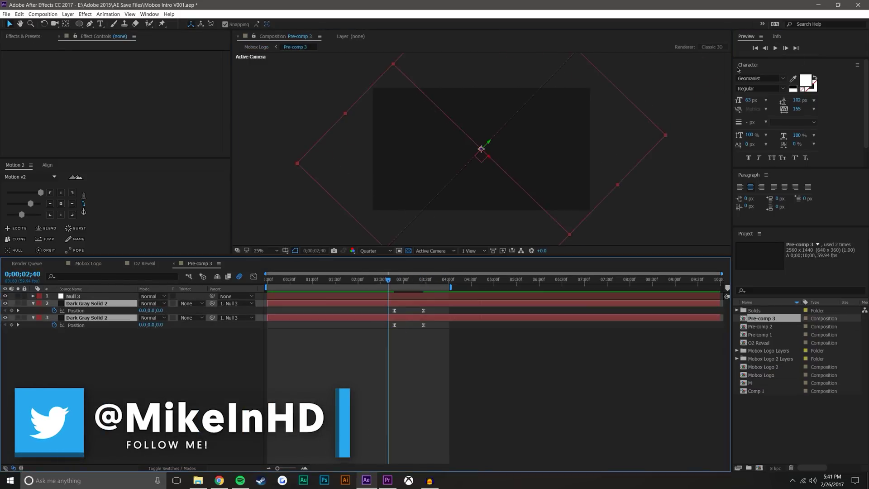
Jump to layer 2's Position keyframe in Pre-comp 3
left_click(18, 311)
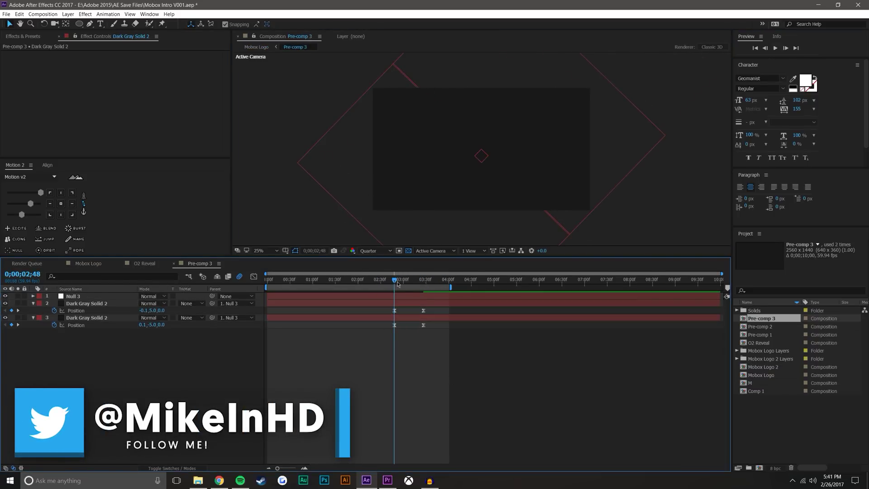